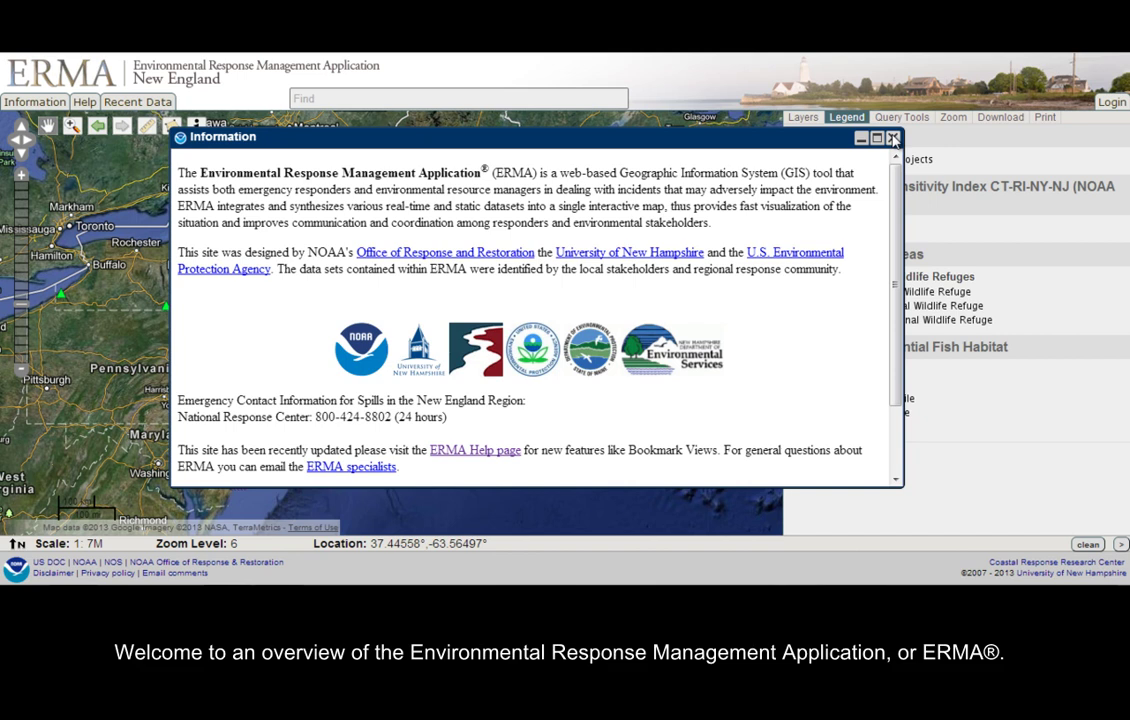
Dismiss the introductory Information window to reveal the Deepwater Gulf Response layer folders.
click(893, 139)
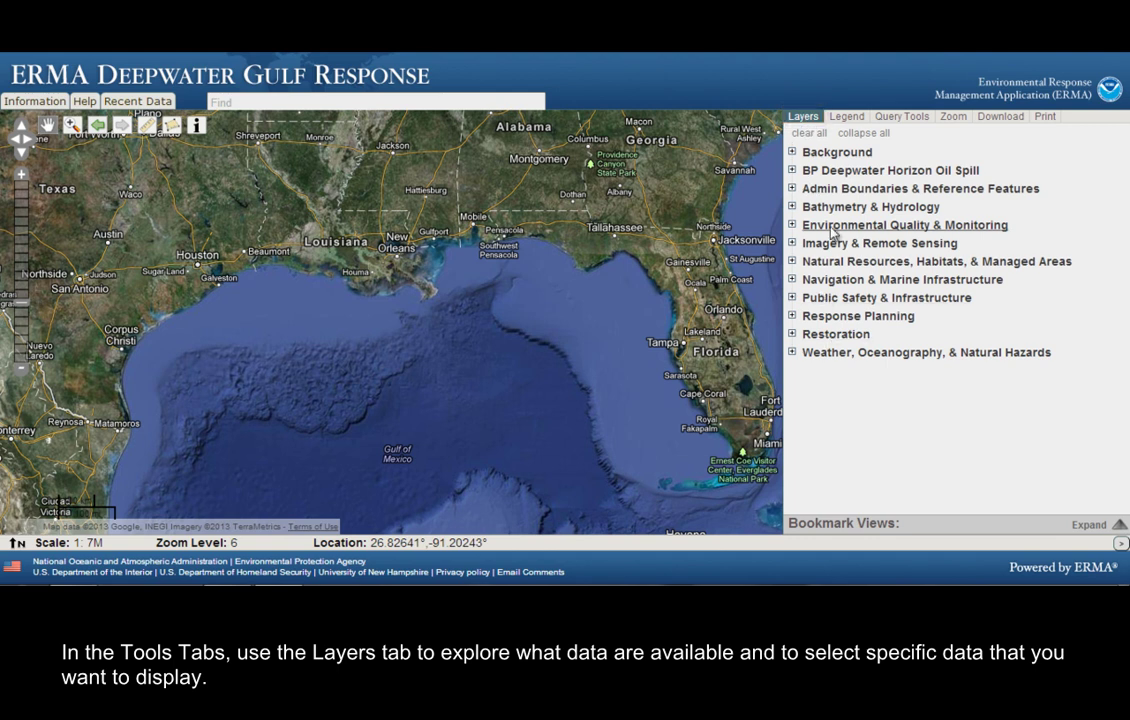
Turn on the Wellhead Surface Location and Cumulative NESDIS SAR Composite layers.
click(792, 171)
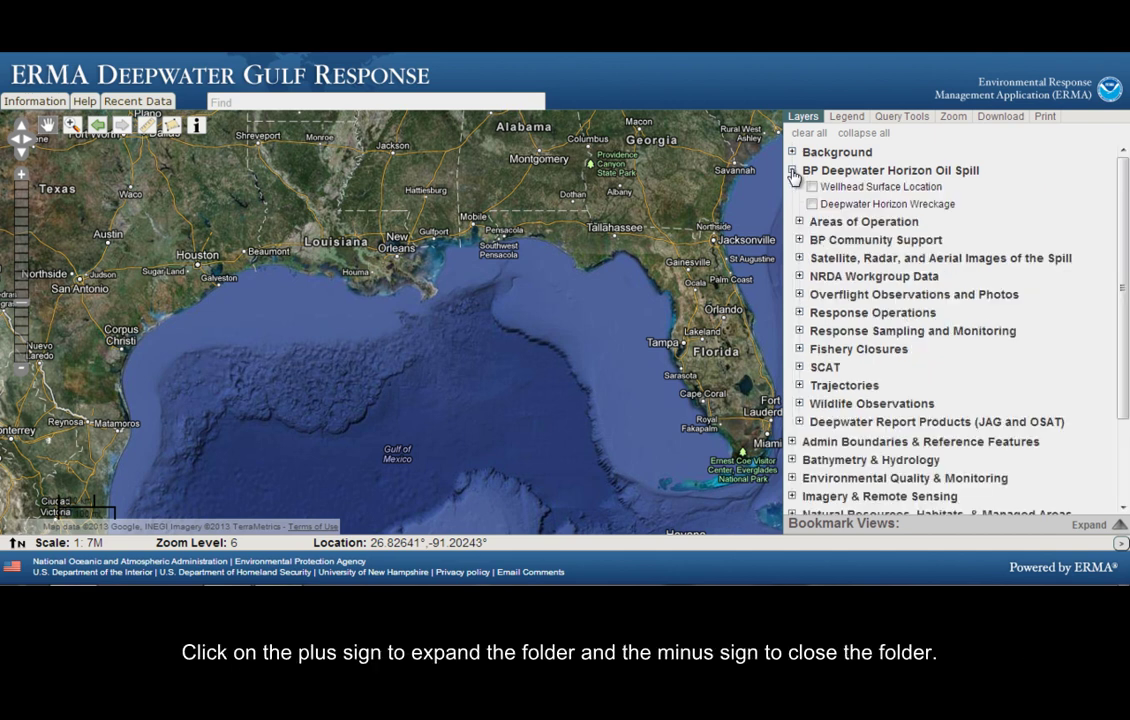
click(799, 222)
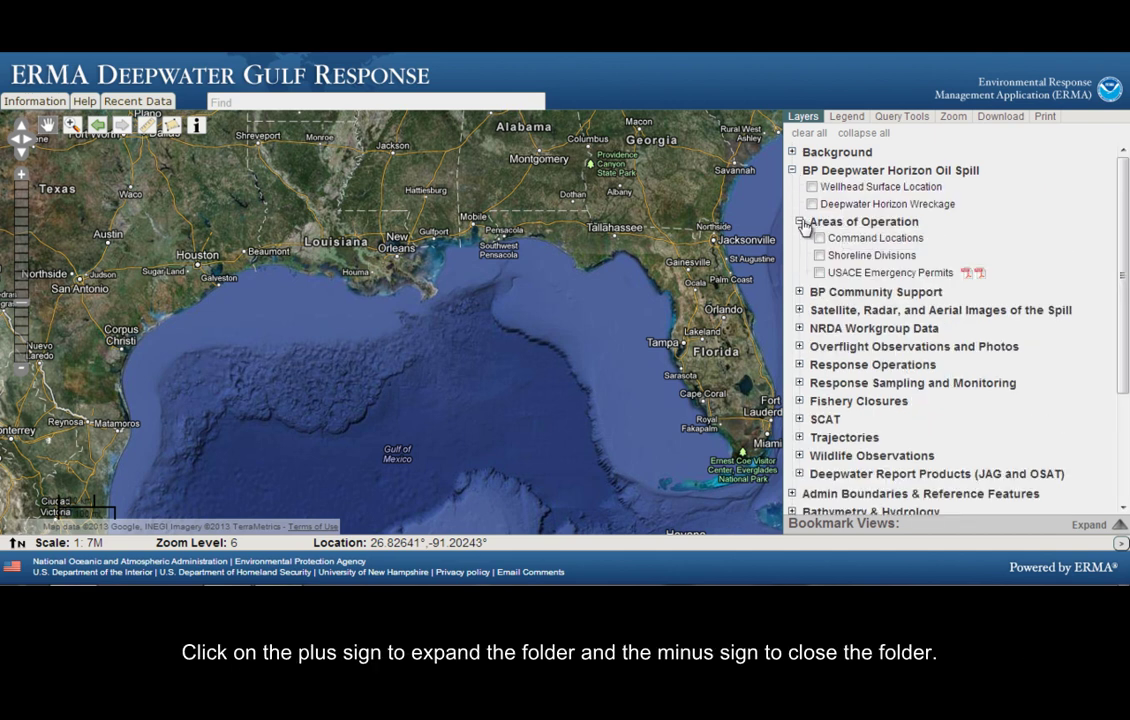
click(799, 222)
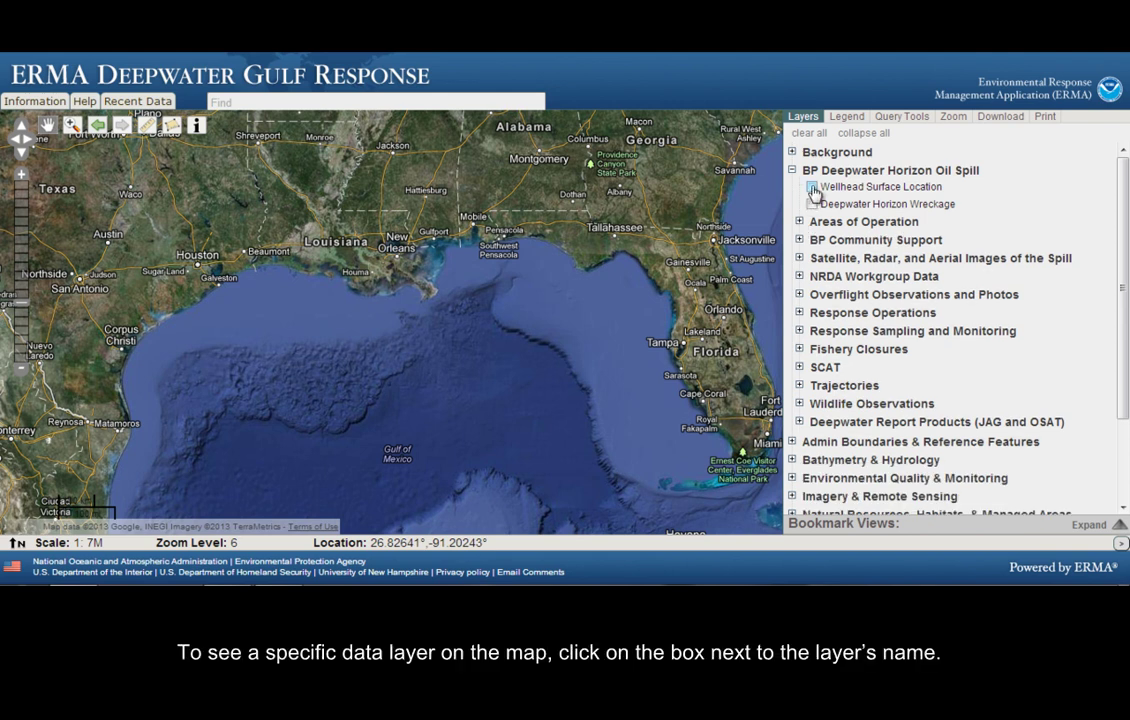
click(812, 188)
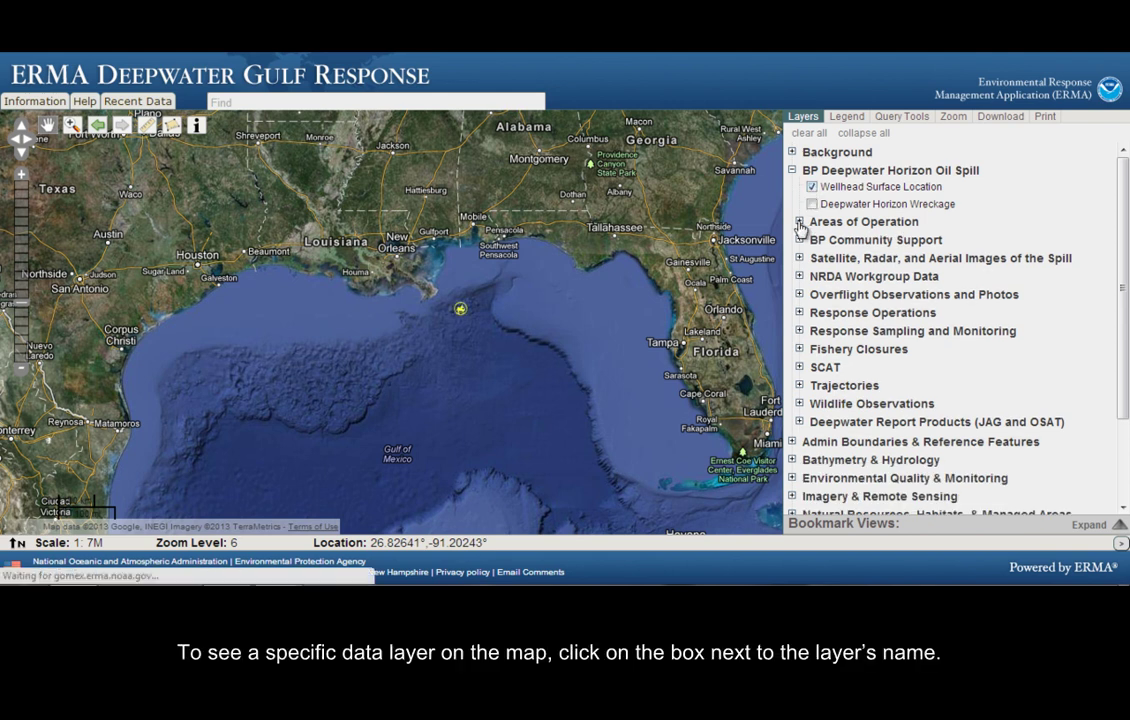
click(799, 277)
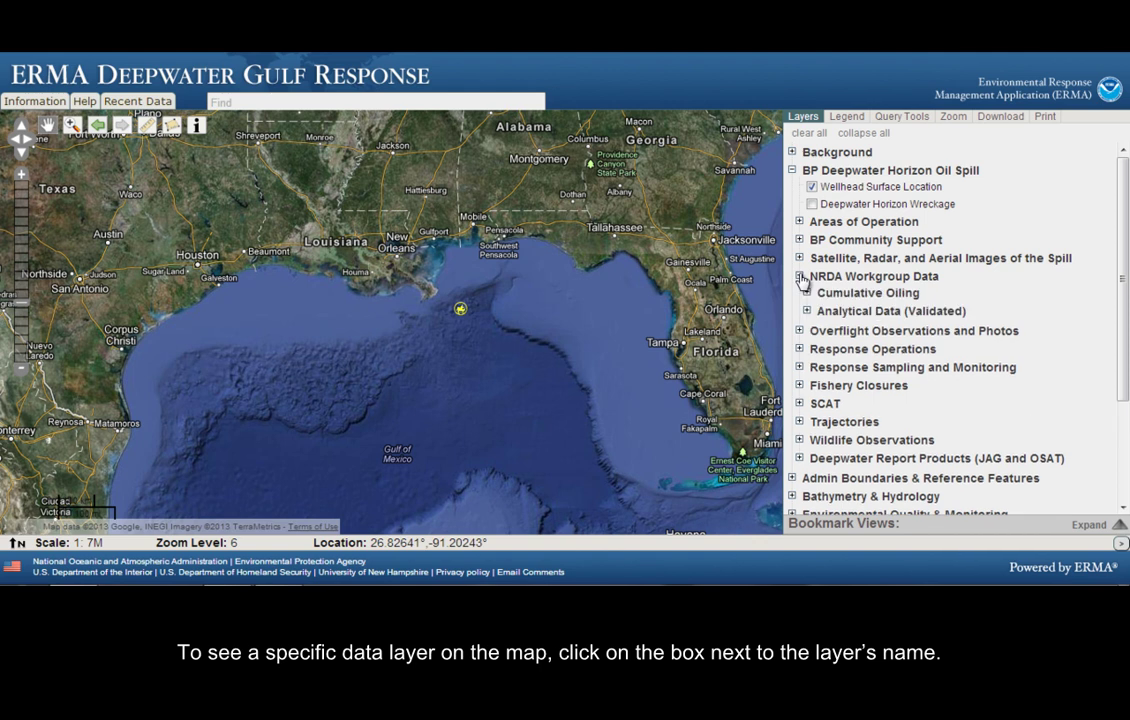
click(807, 293)
click(826, 309)
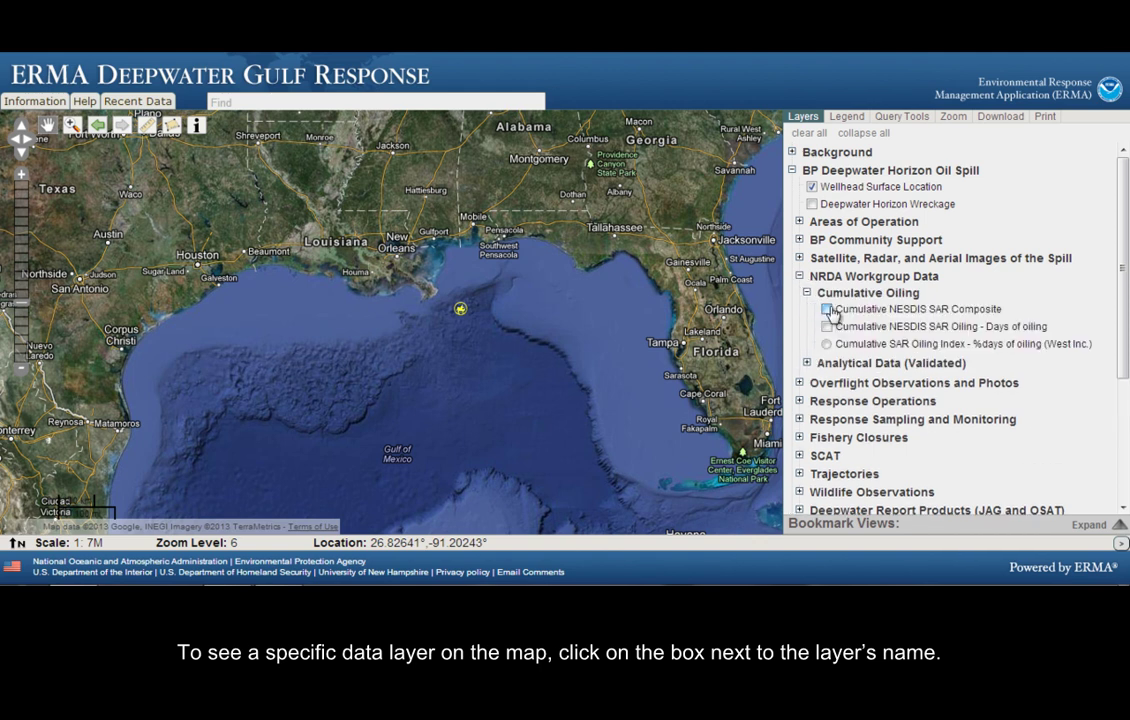
Turn on the Aerial Dispersant Envelope and the 23-Apr-11 Mobile SCAT Maximum Oiling layers.
click(800, 402)
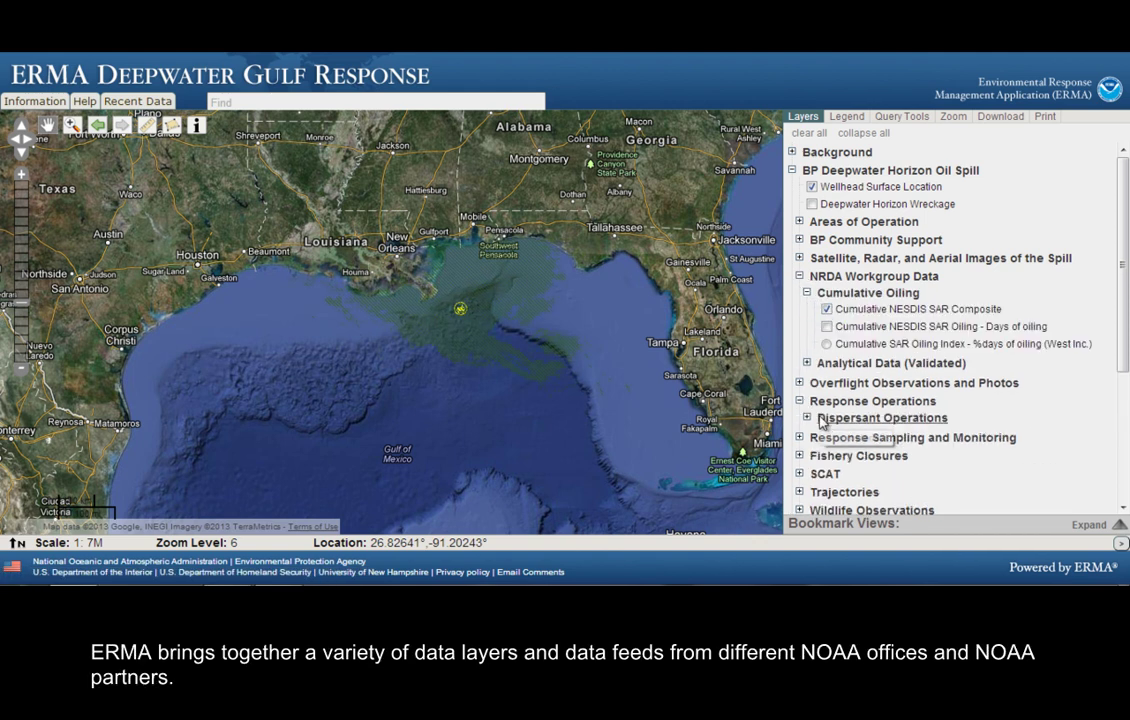
click(808, 418)
click(826, 435)
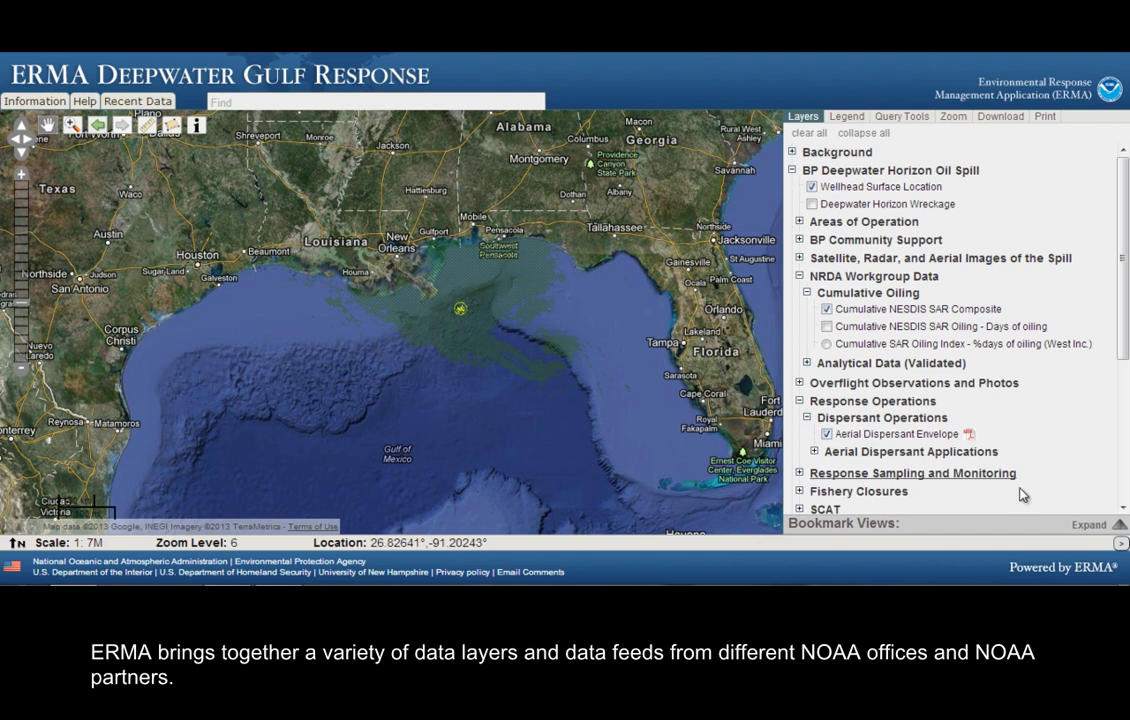
click(800, 510)
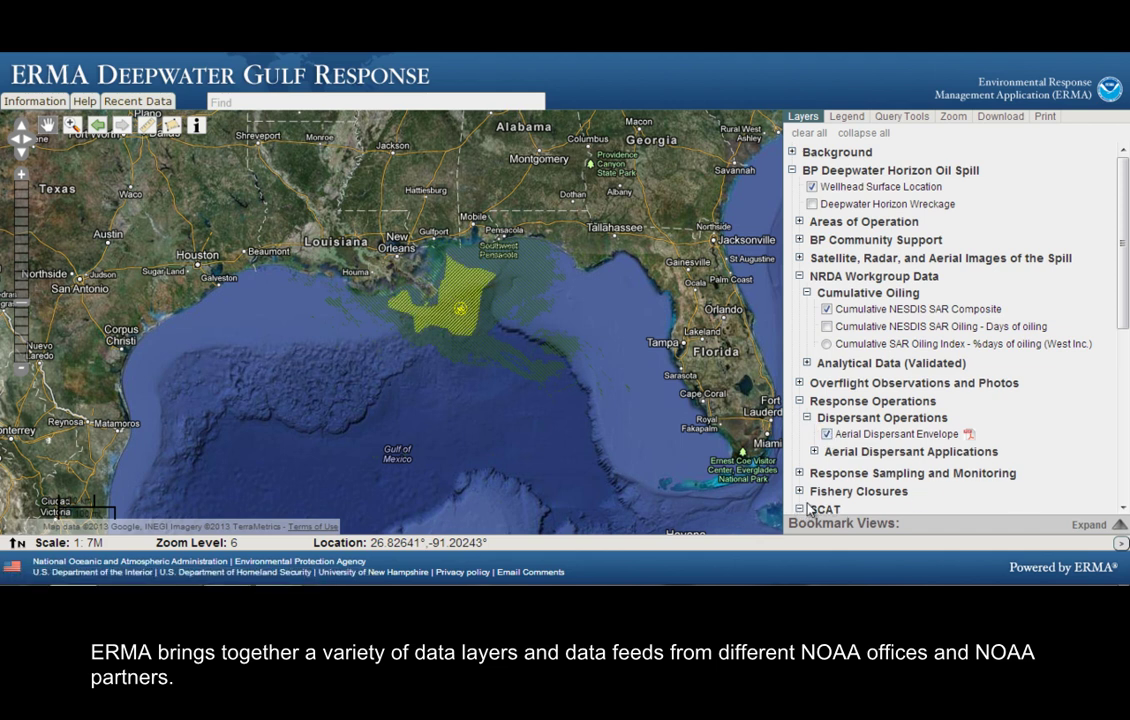
scroll(990, 405, down, 3)
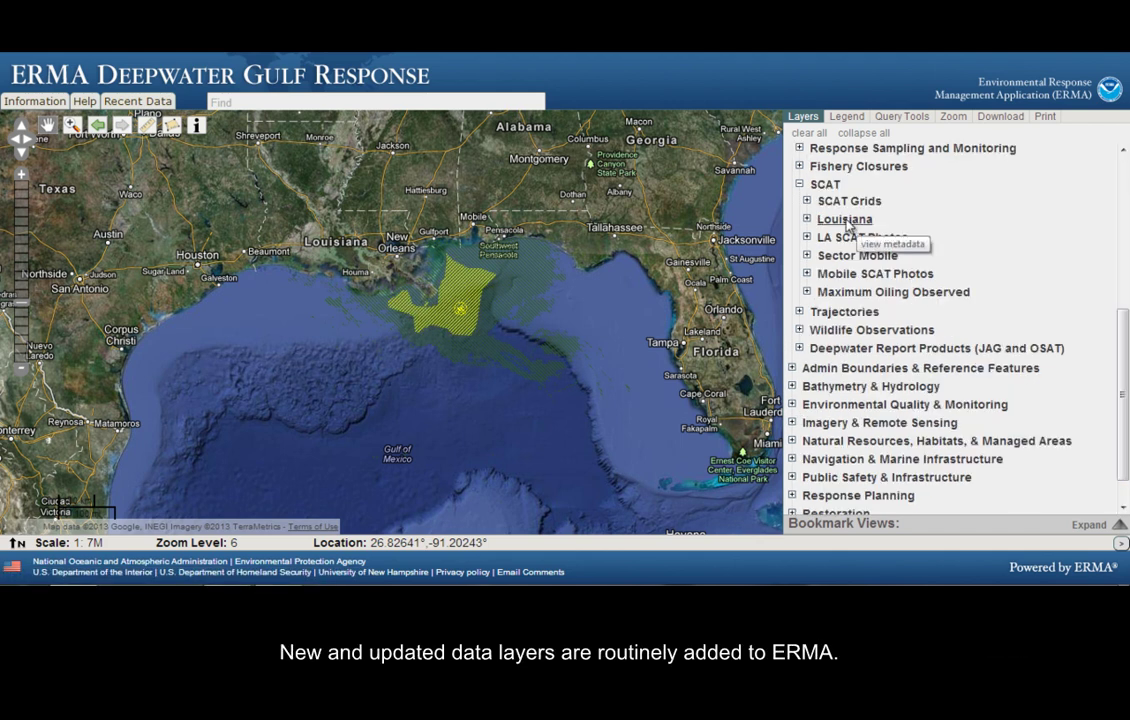
click(807, 292)
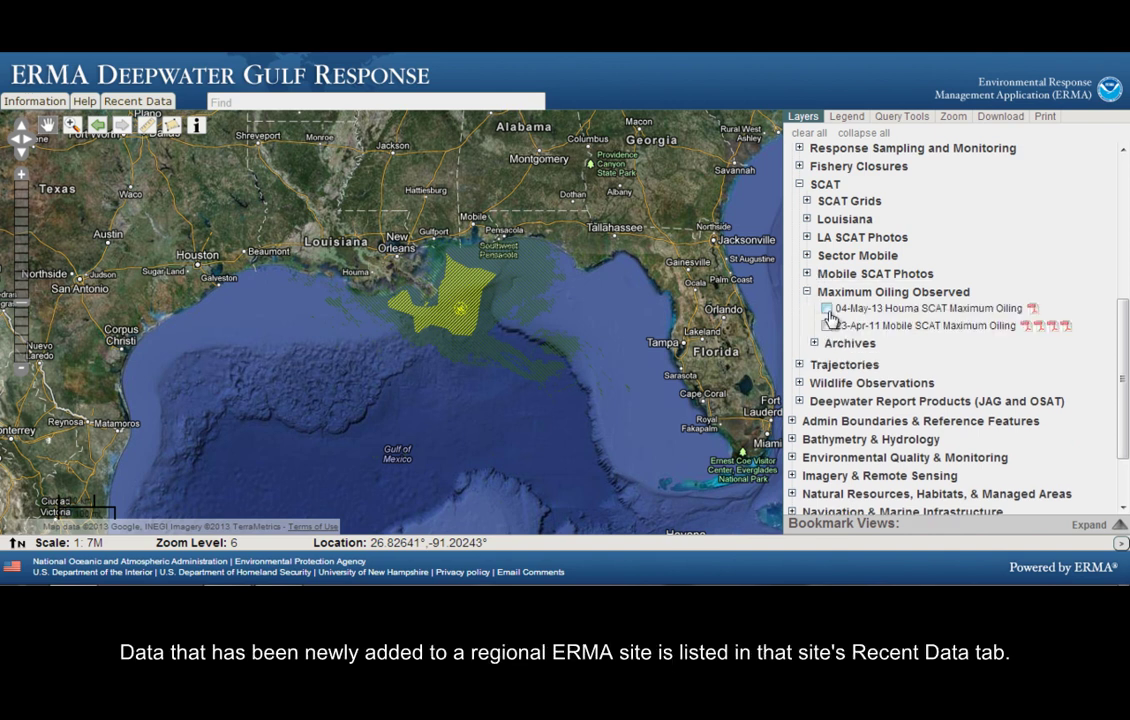
click(827, 326)
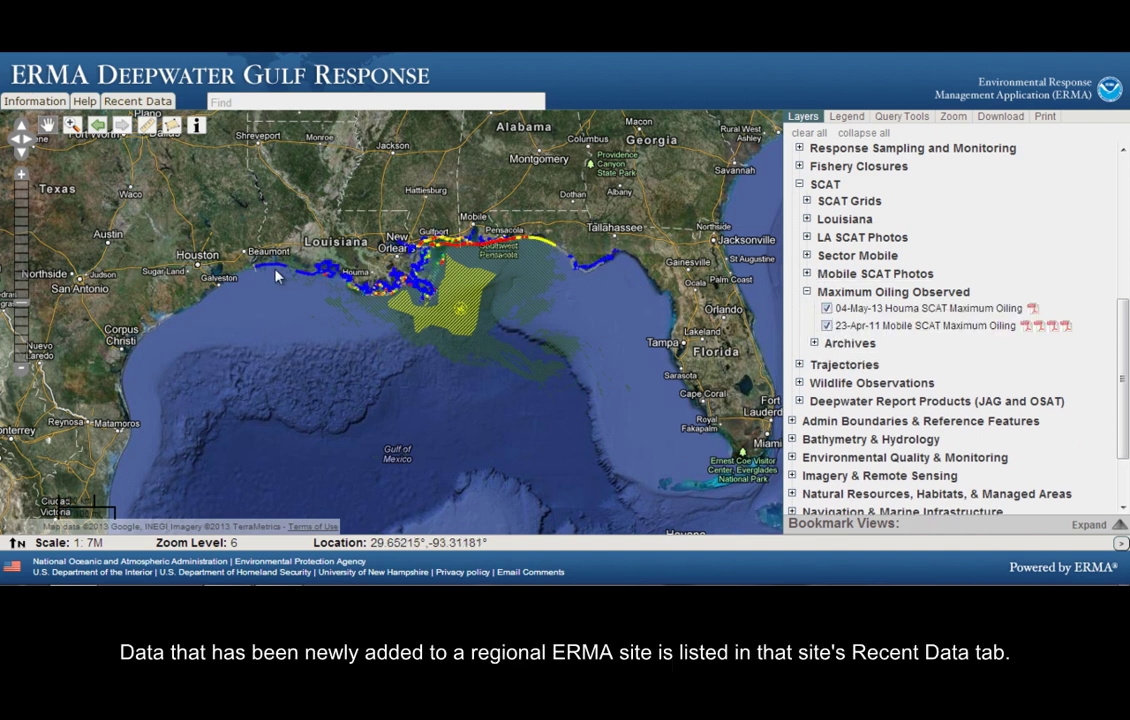
click(143, 104)
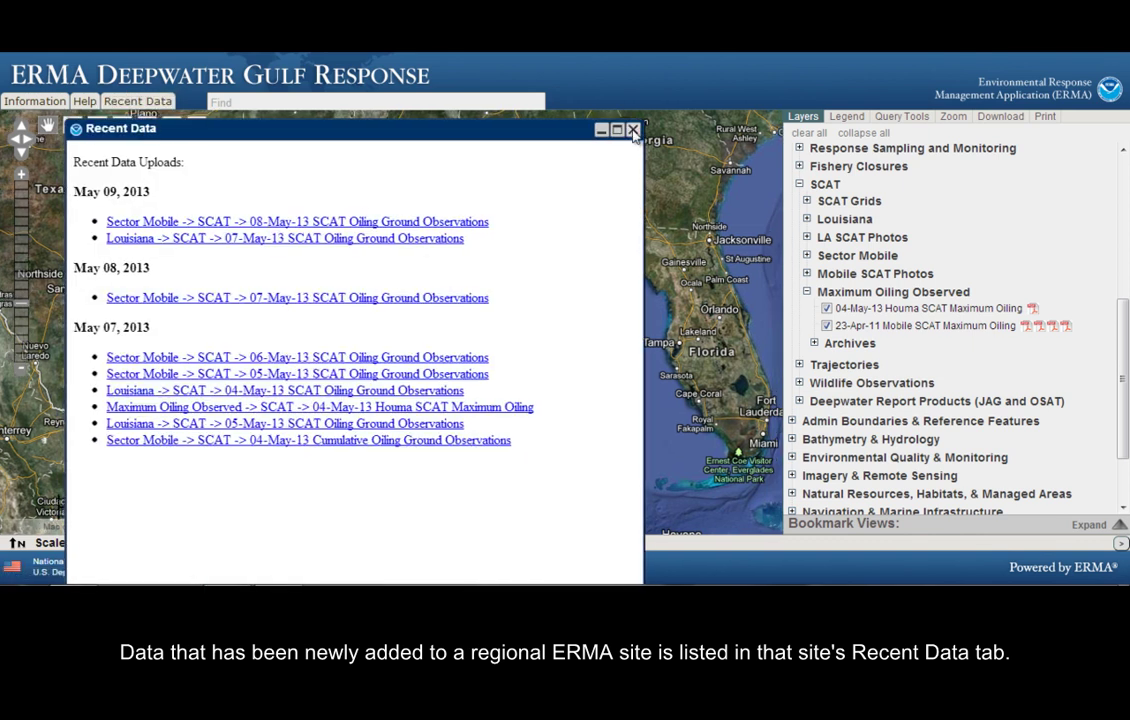
click(633, 130)
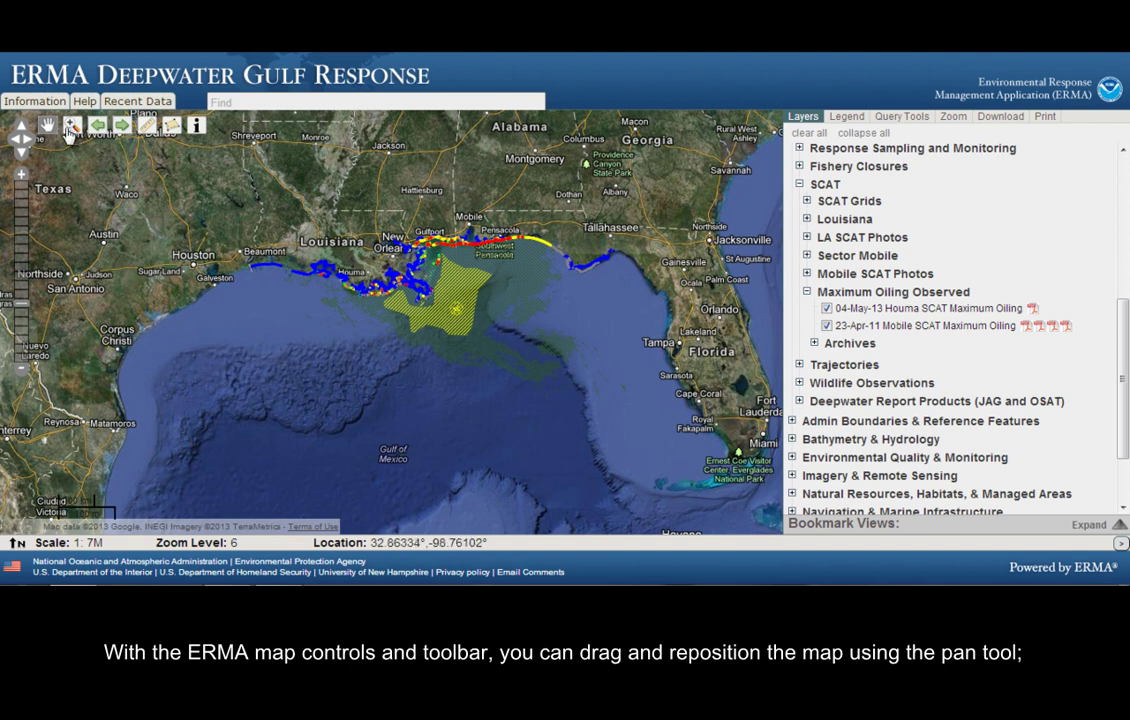
Nudge the map left, zoom in on the slick and back out, then revisit previous and next extents.
drag(450, 313, 420, 310)
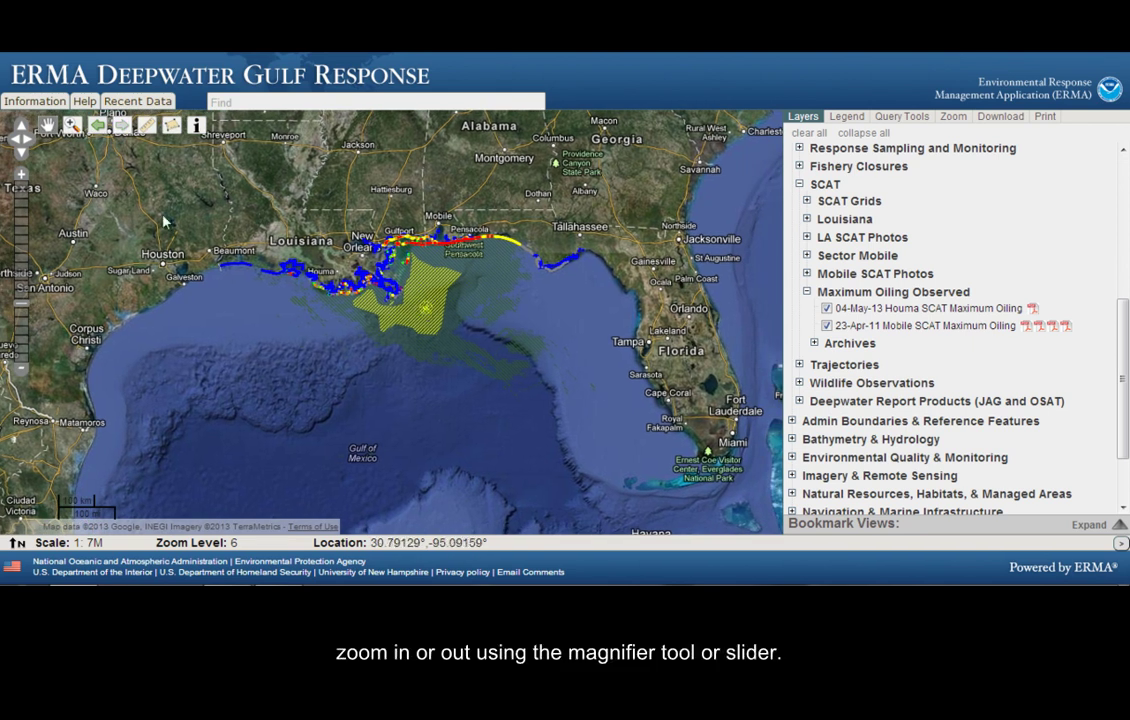
double_click(415, 302)
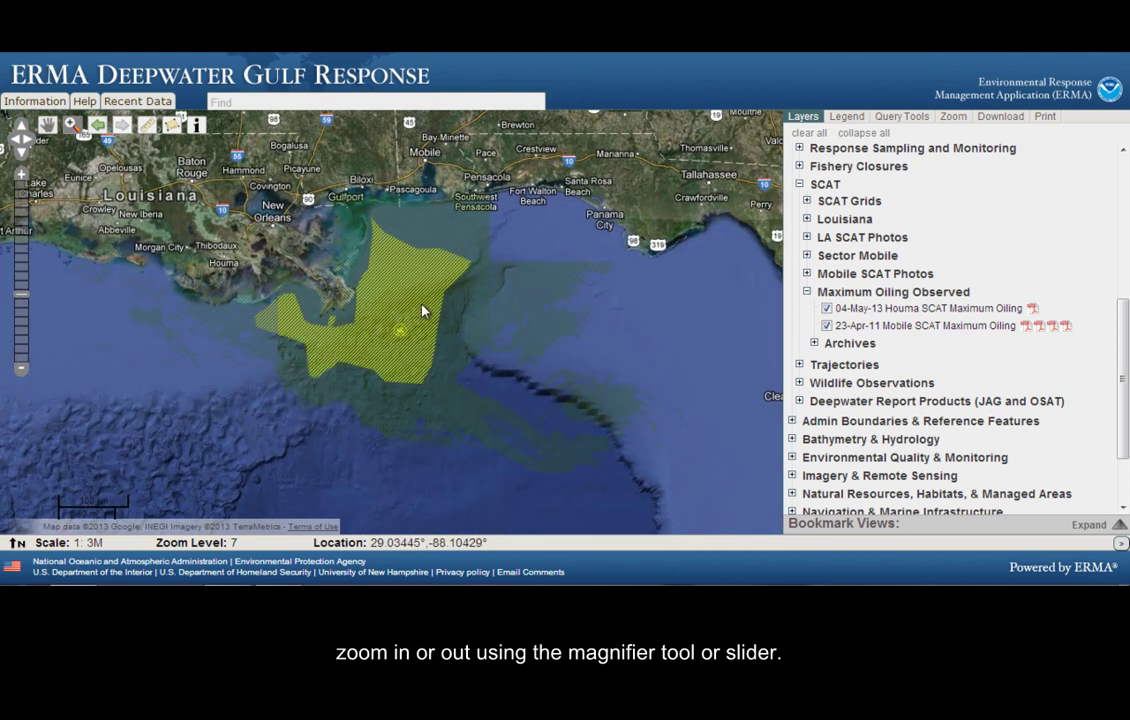
click(21, 375)
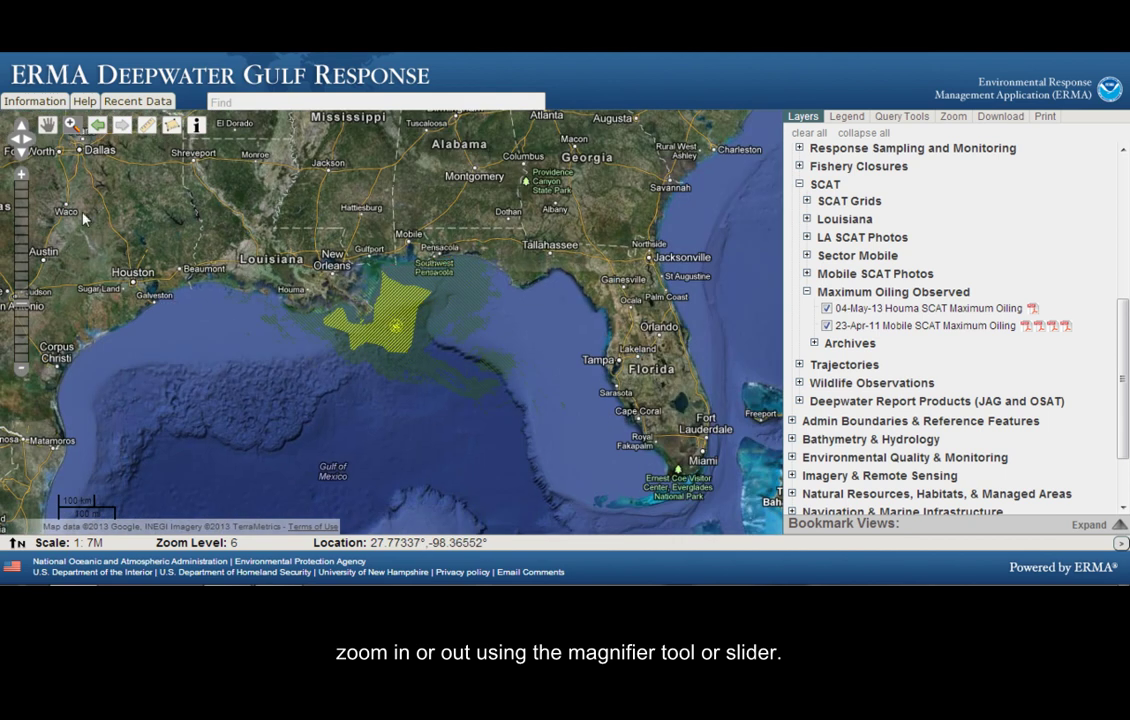
click(97, 130)
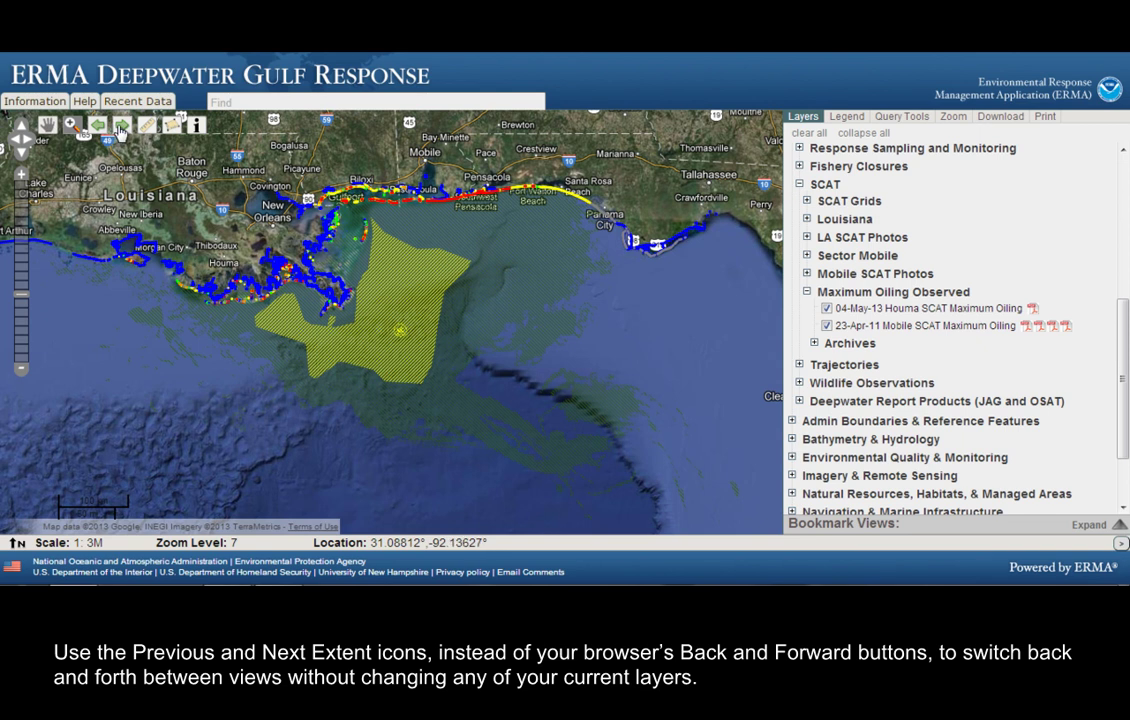
click(121, 130)
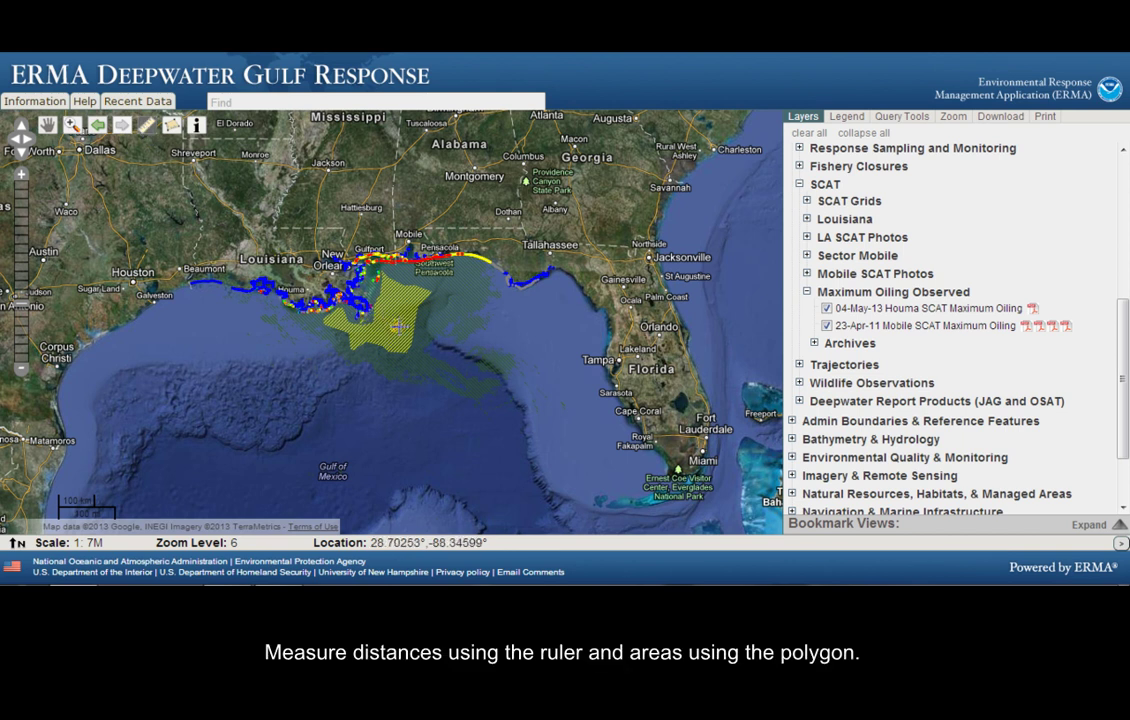
click(397, 326)
double_click(338, 288)
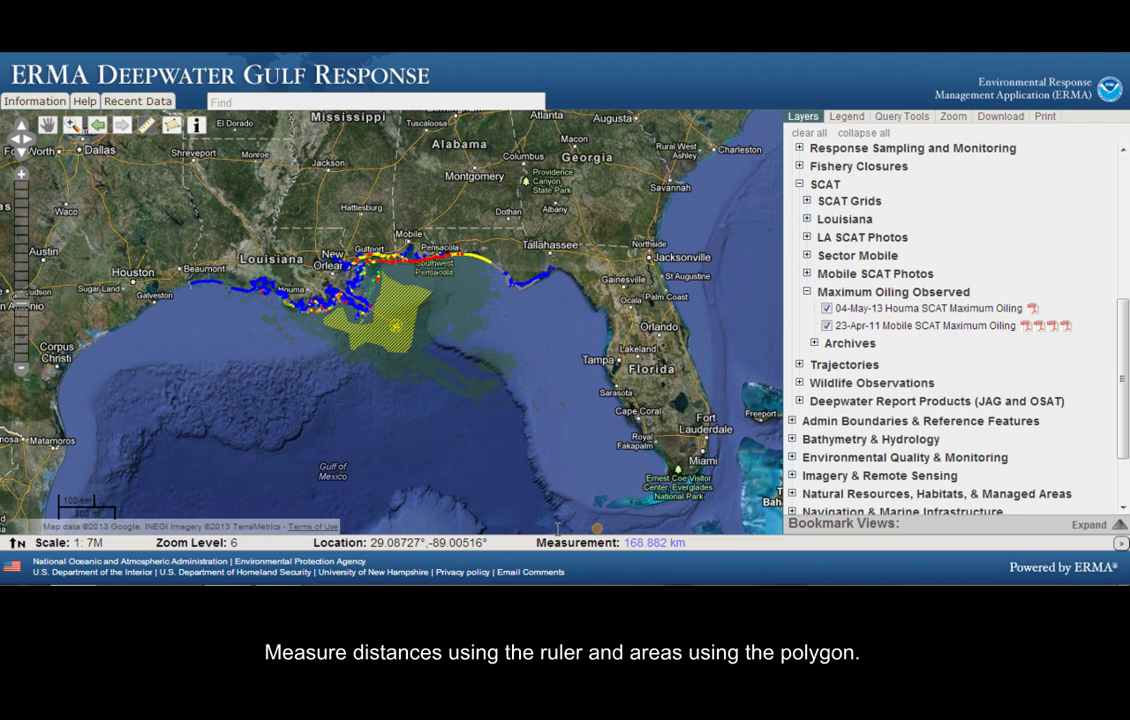
click(147, 124)
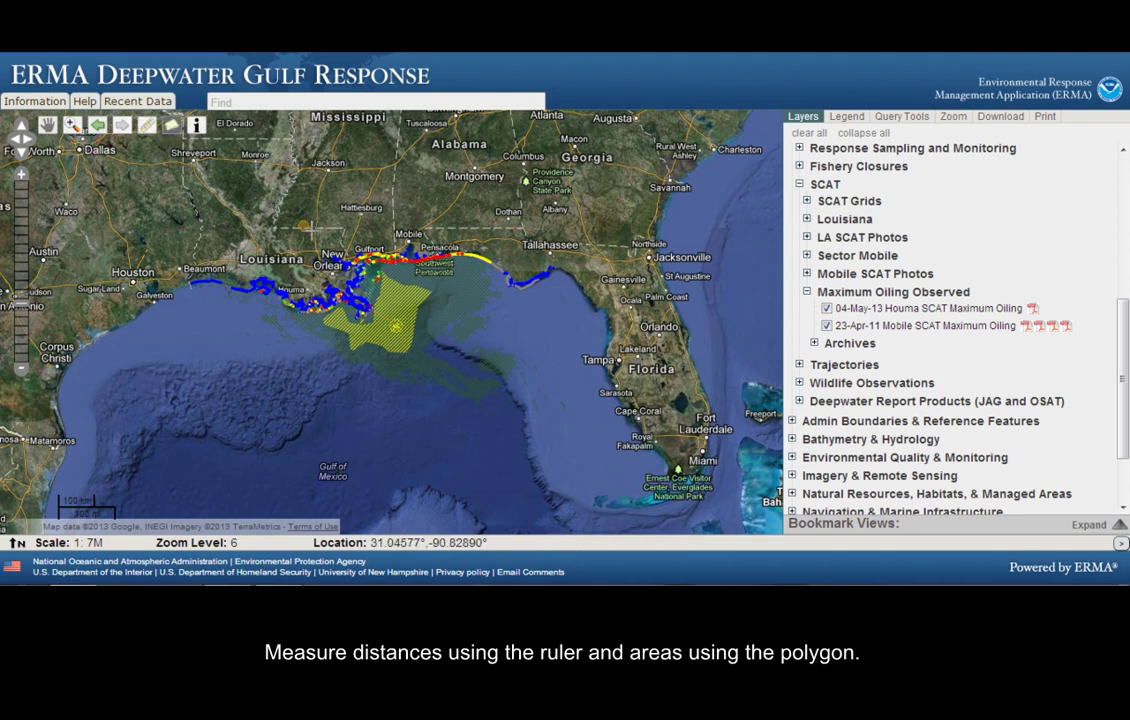
click(305, 300)
click(355, 253)
click(495, 262)
click(495, 405)
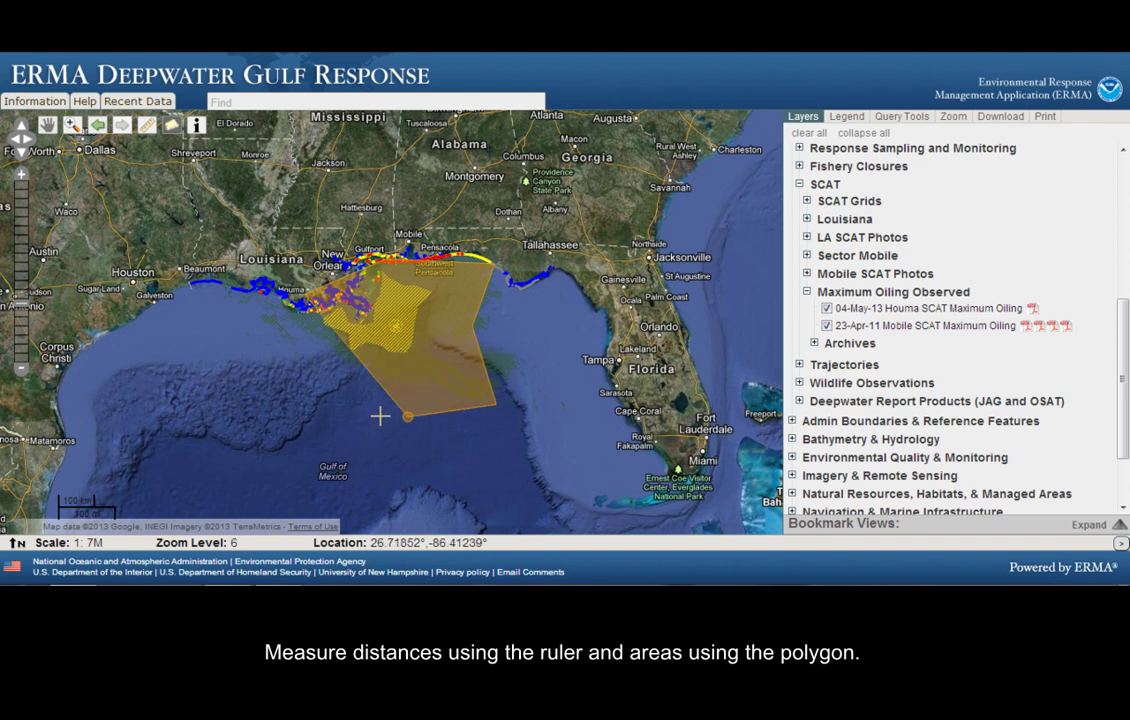
click(48, 127)
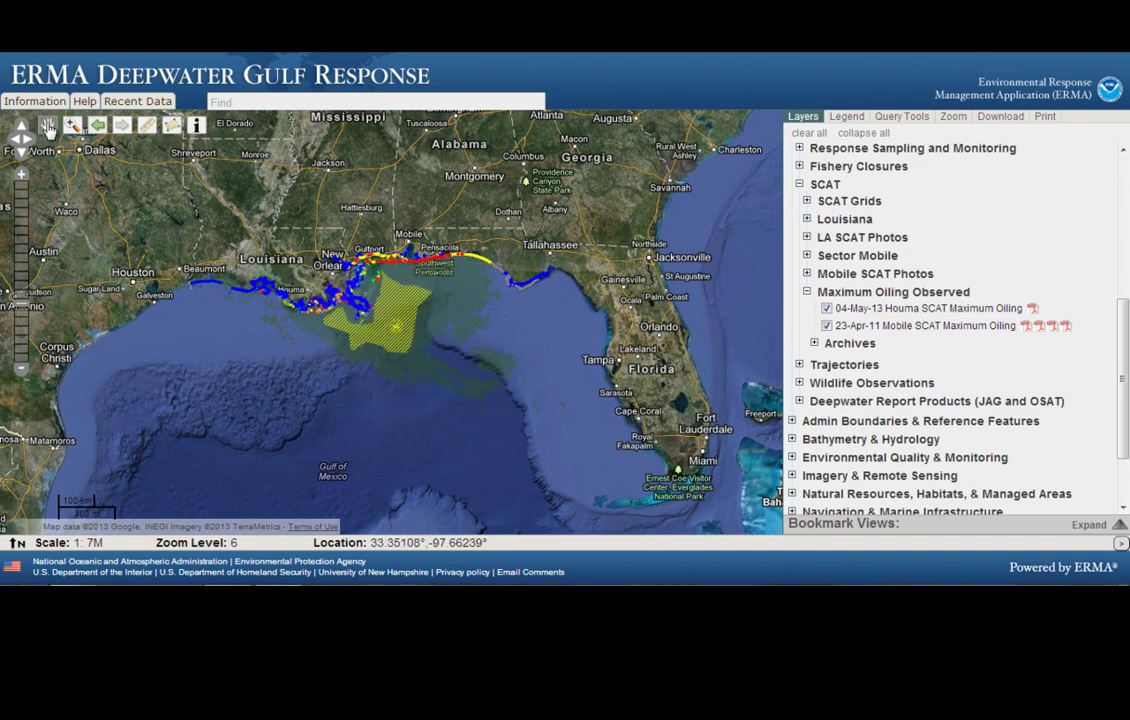
Identify the layer details at the spill site, then close the results.
click(200, 133)
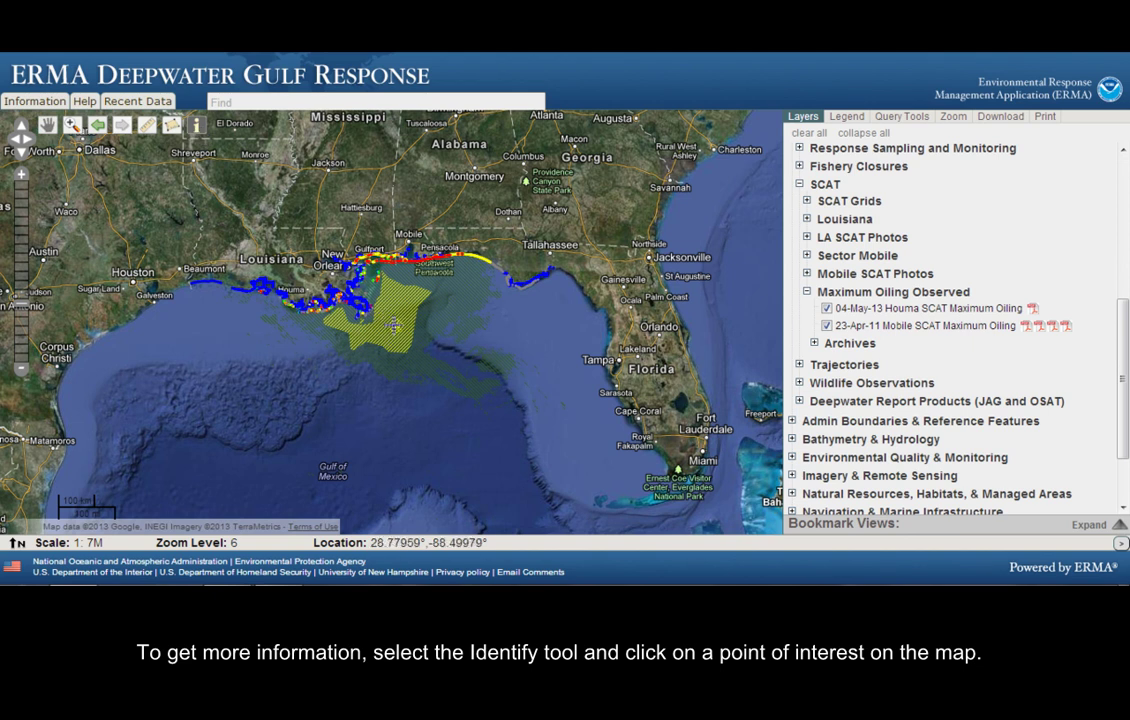
click(396, 326)
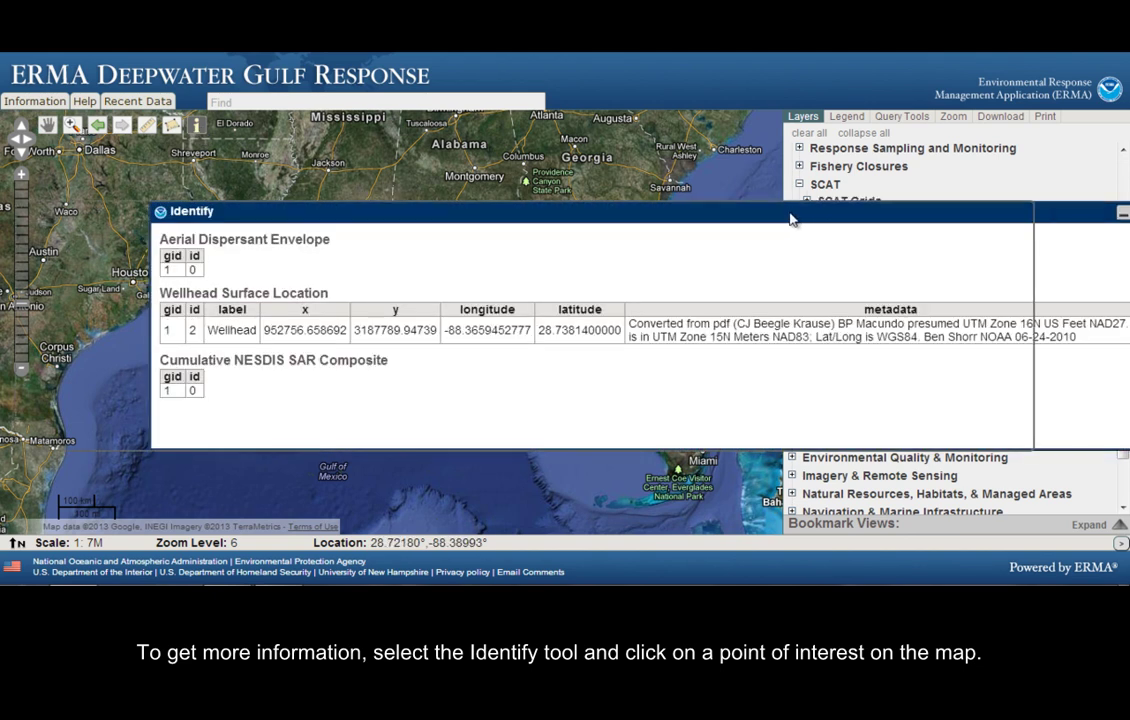
click(1021, 212)
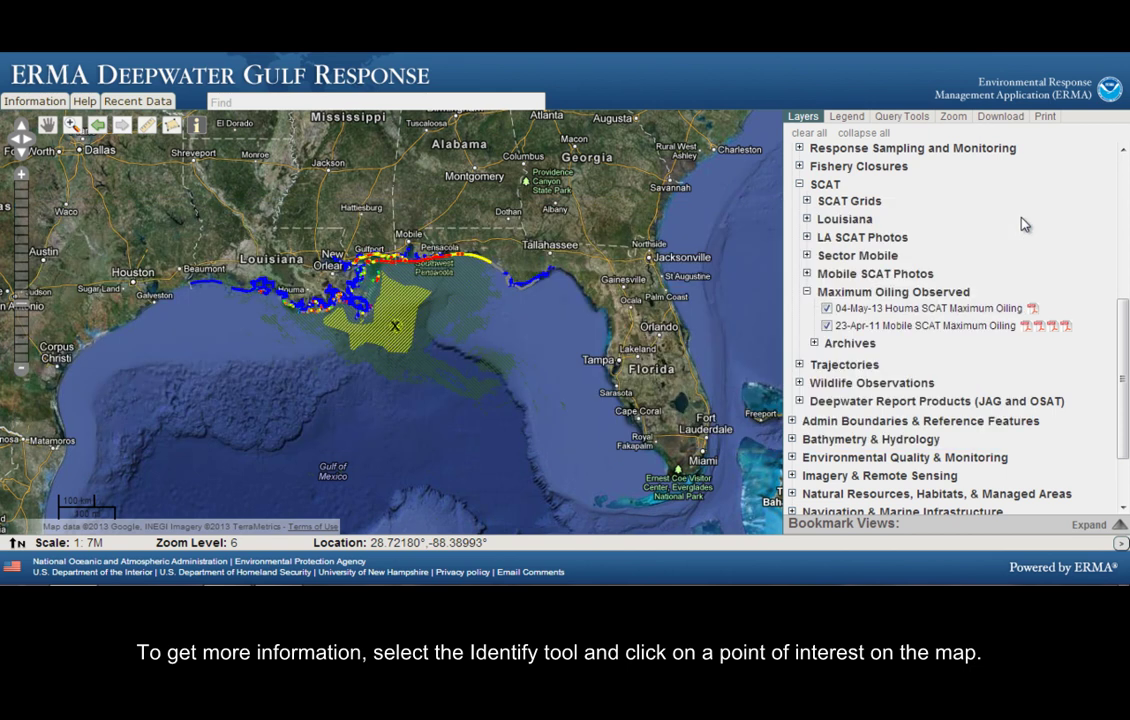
Bring up the metadata options for the Wellhead Surface Location layer.
scroll(1100, 300, up, 5)
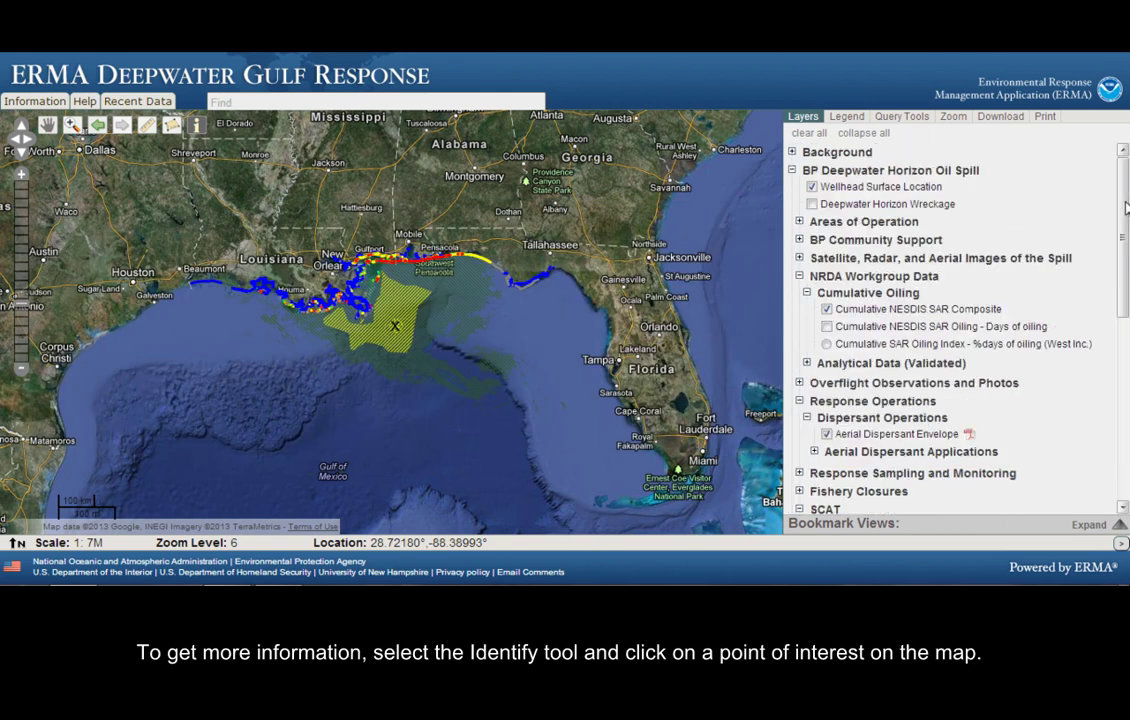
right_click(881, 197)
click(890, 203)
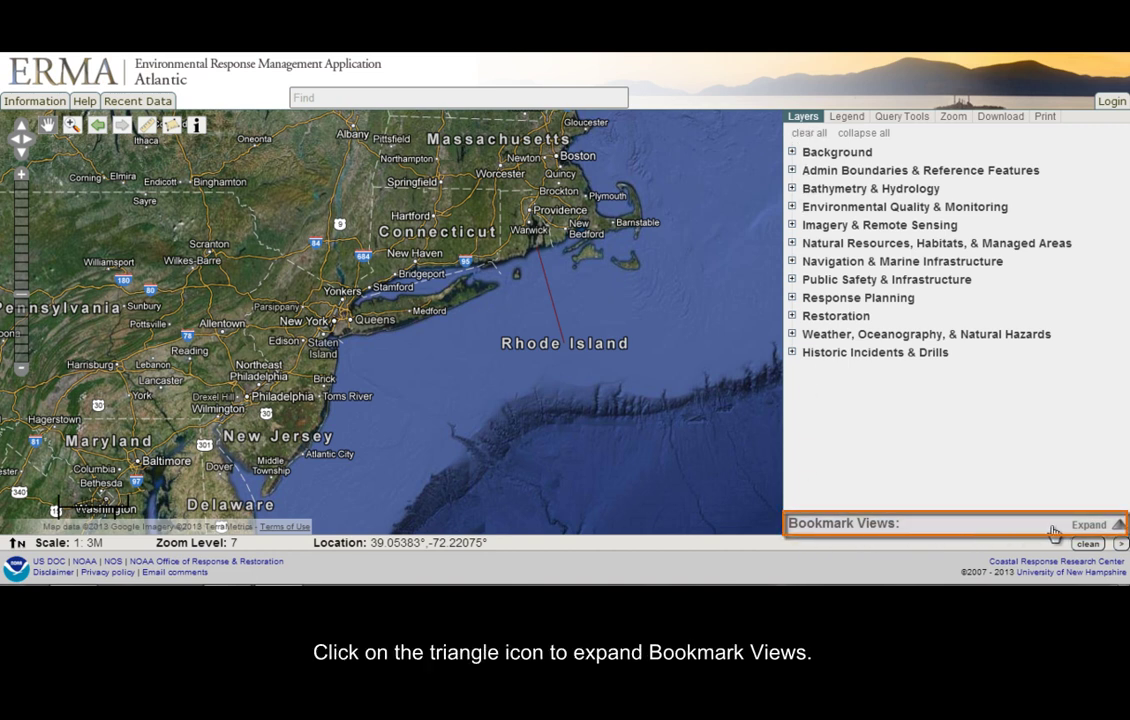
Load the Hurricane Sandy Landfall Surge, Track, and Public Assistance Locations bookmark and pan to frame the surge.
click(1090, 531)
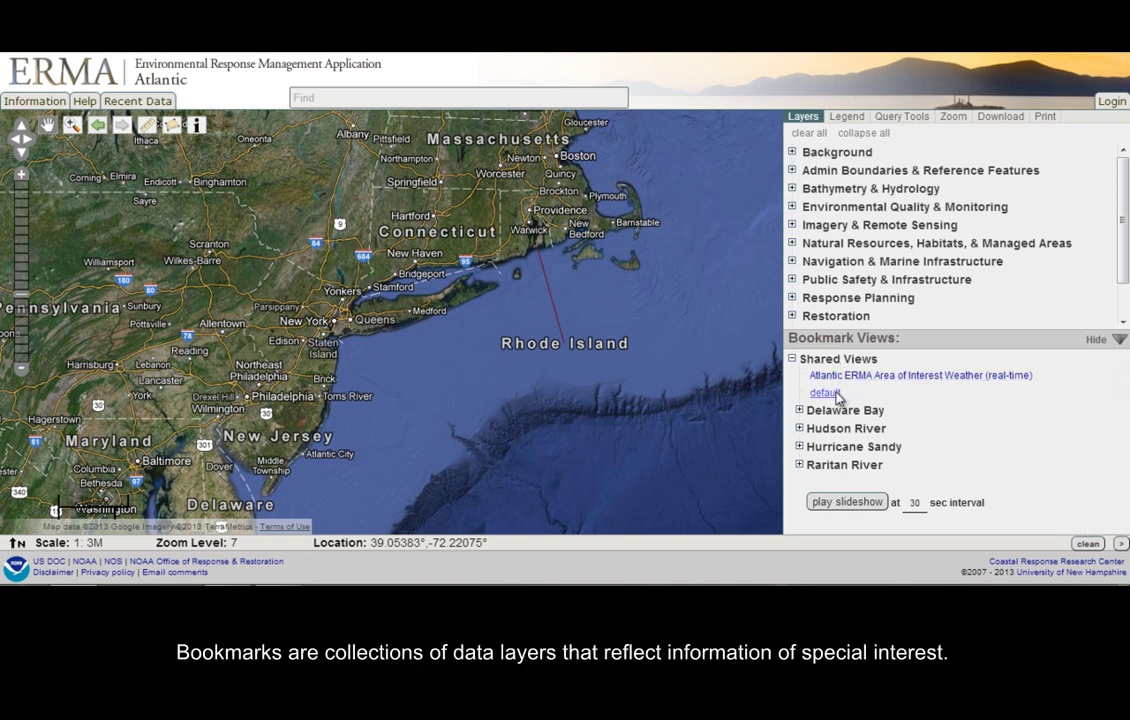
click(799, 447)
scroll(1123, 492, down, 2)
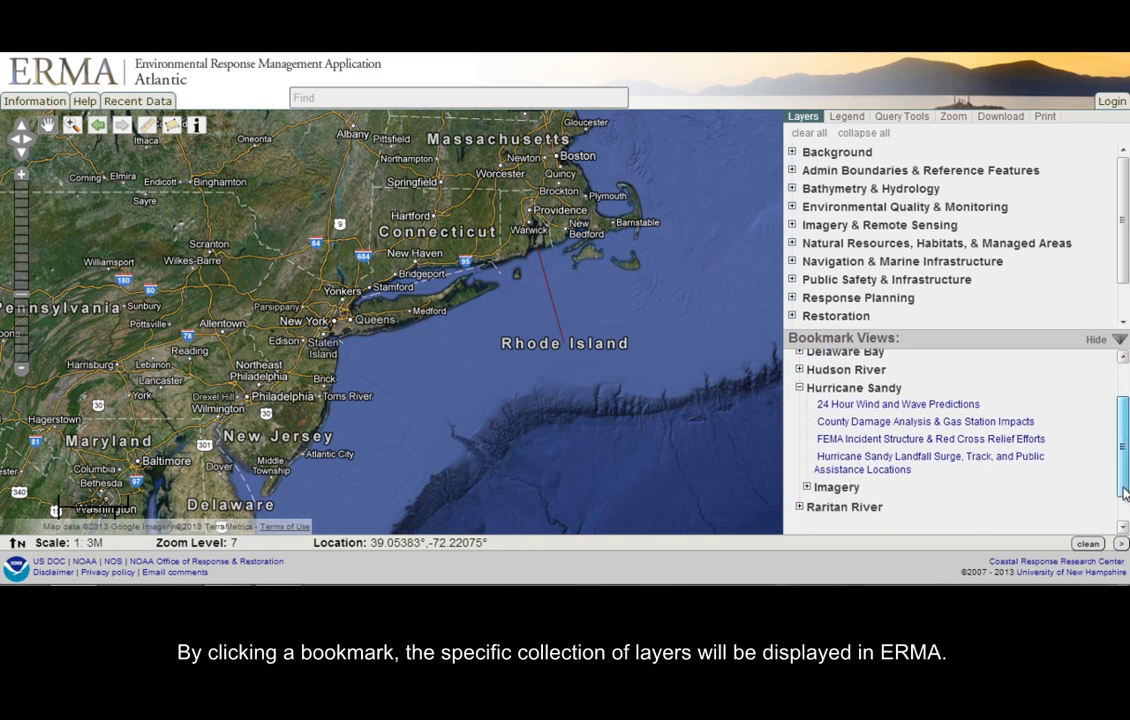
scroll(1123, 492, down, 1)
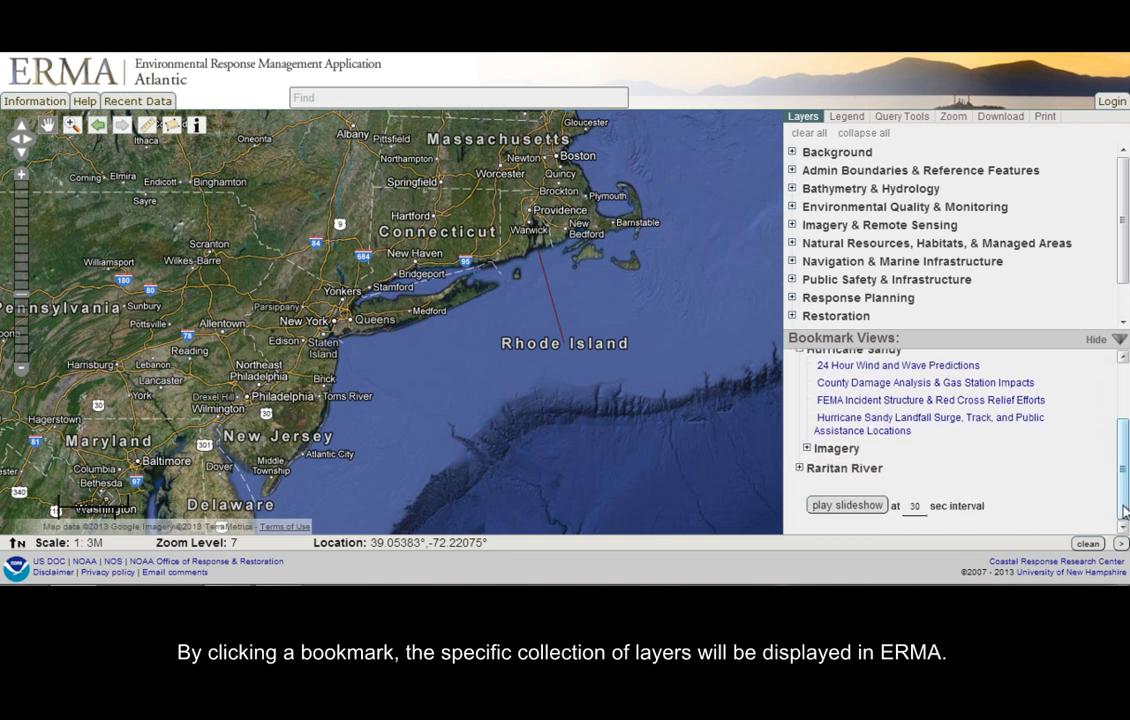
click(883, 424)
drag(405, 262, 434, 368)
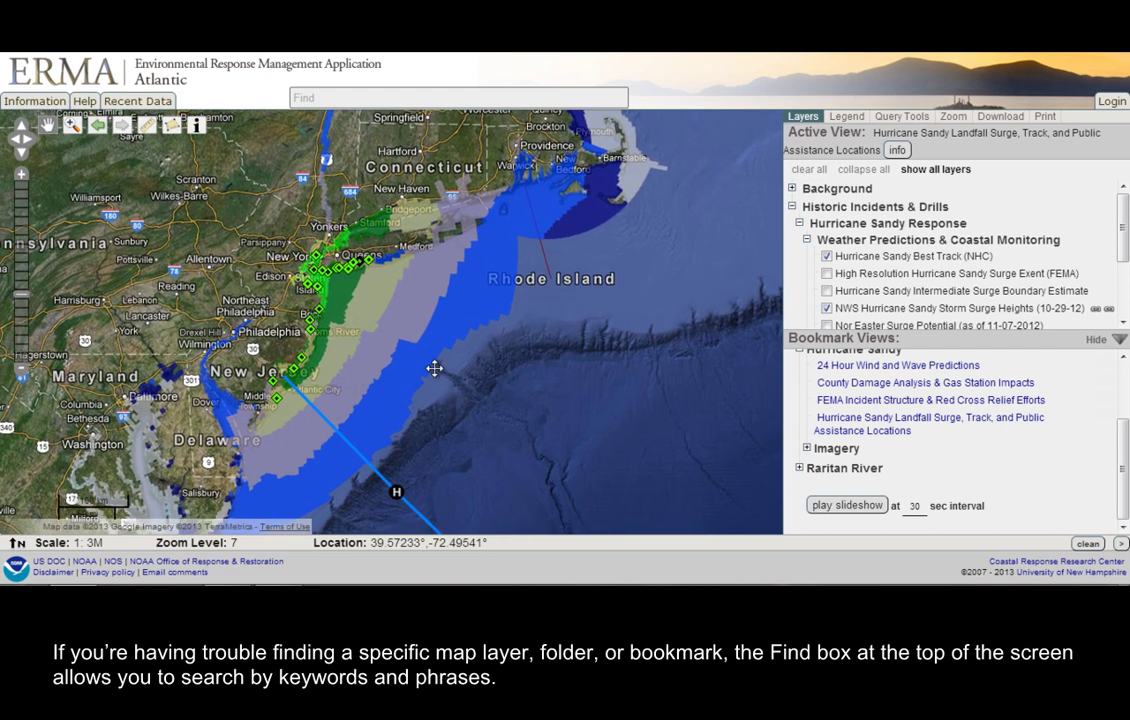
Search 'sandy peak' and activate the Sandy Peak Storm Tide Elevations (USGS) layer.
click(452, 100)
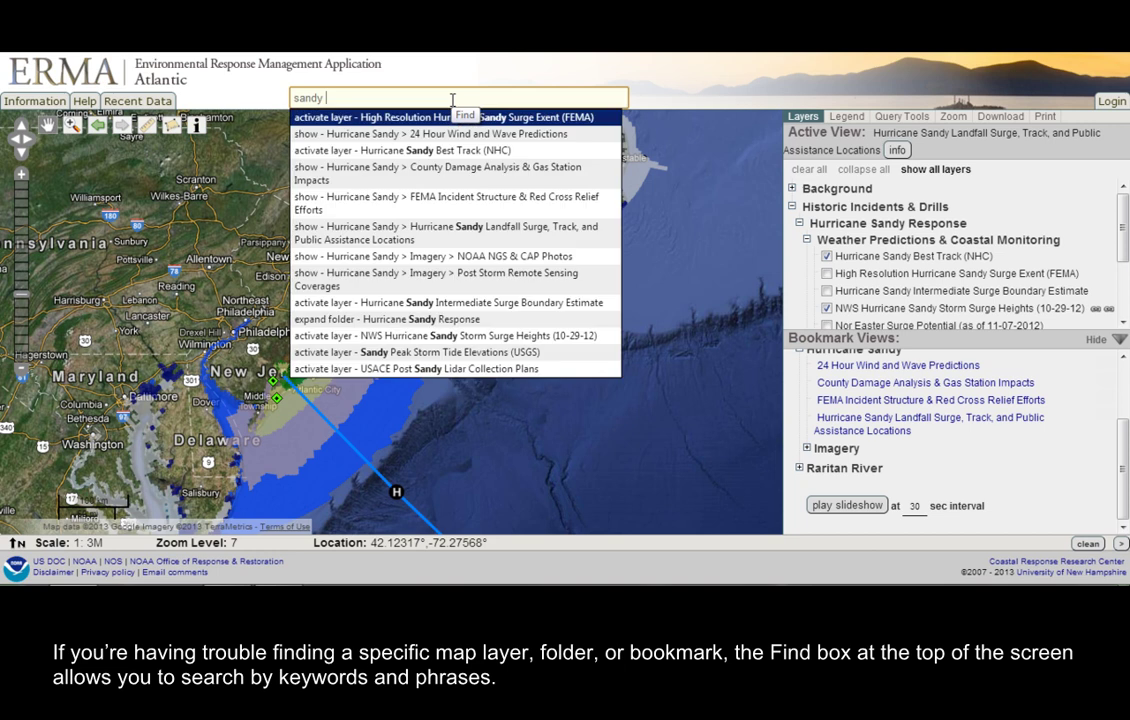
text(sandy peak)
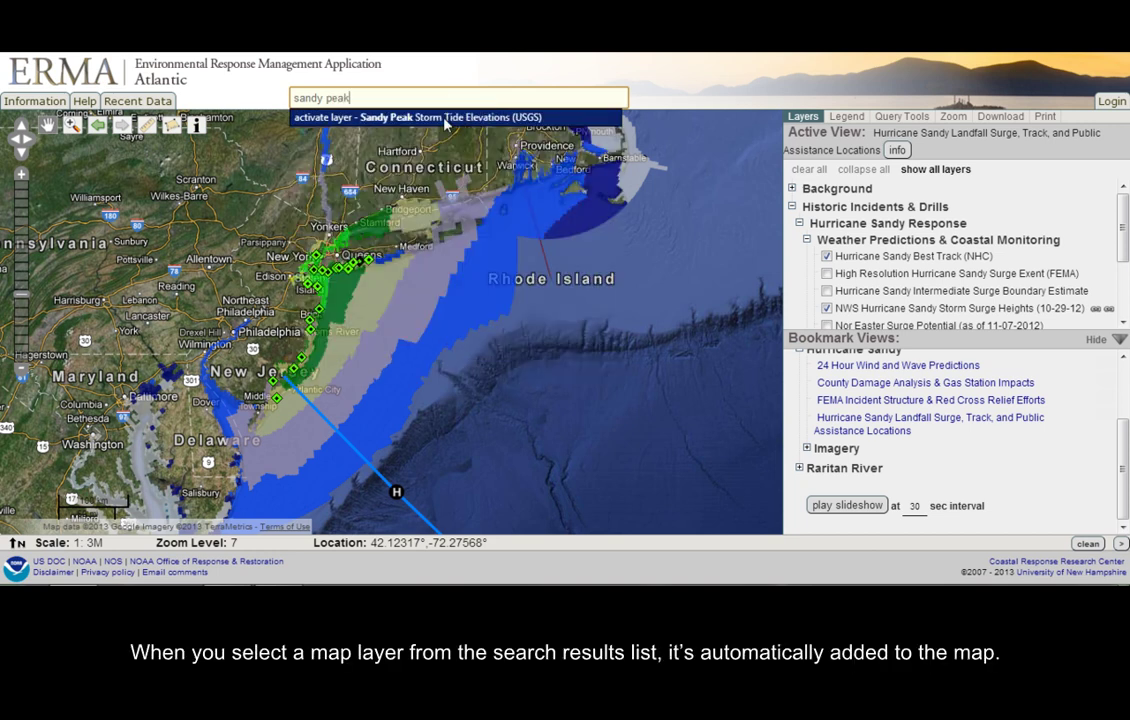
click(446, 121)
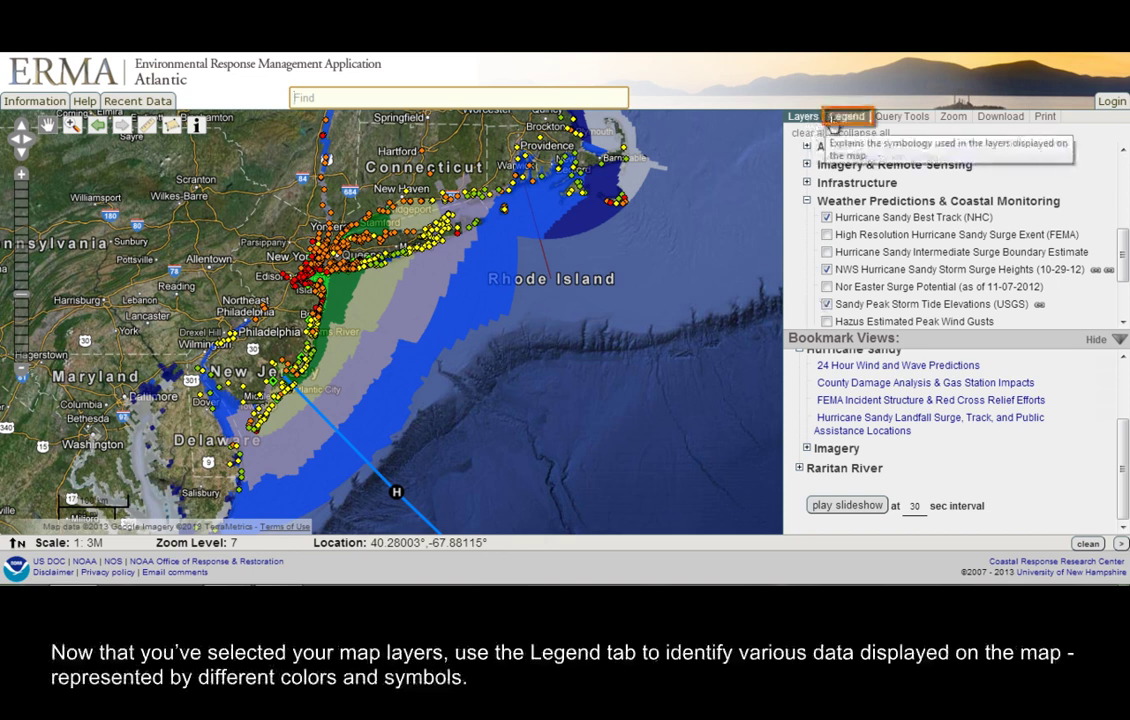
Scroll through the Legend's colours and symbols, then switch to the Query Tools tab.
click(846, 117)
drag(1120, 232, 1123, 401)
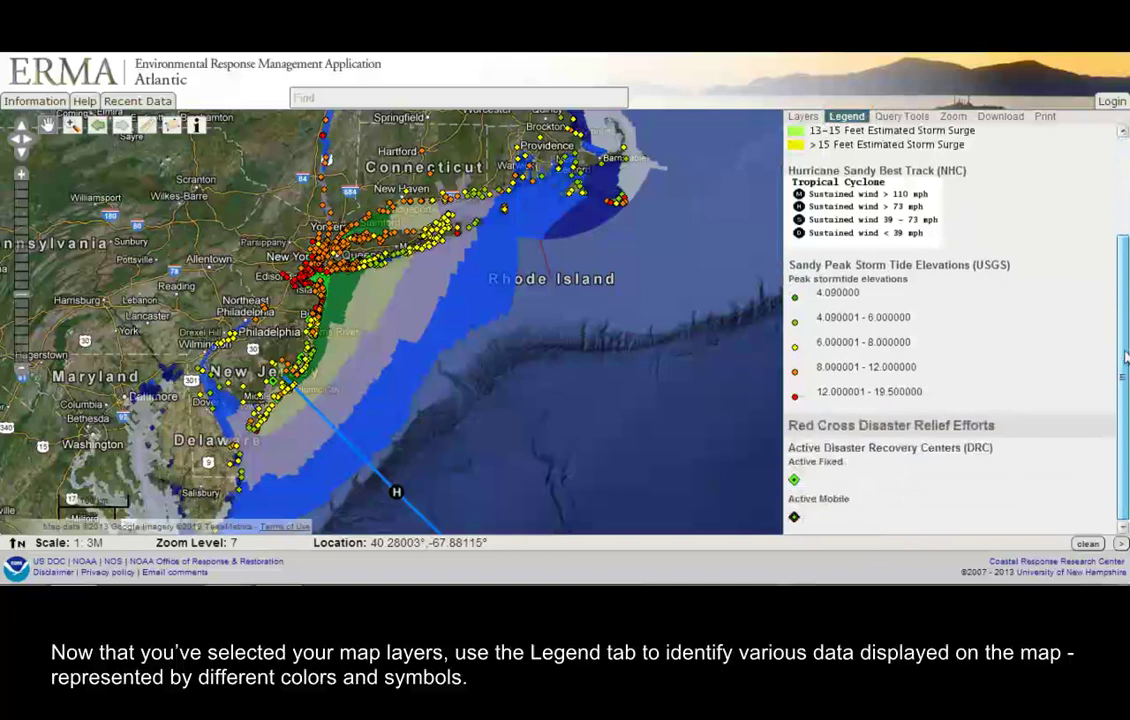
scroll(1125, 355, up, 3)
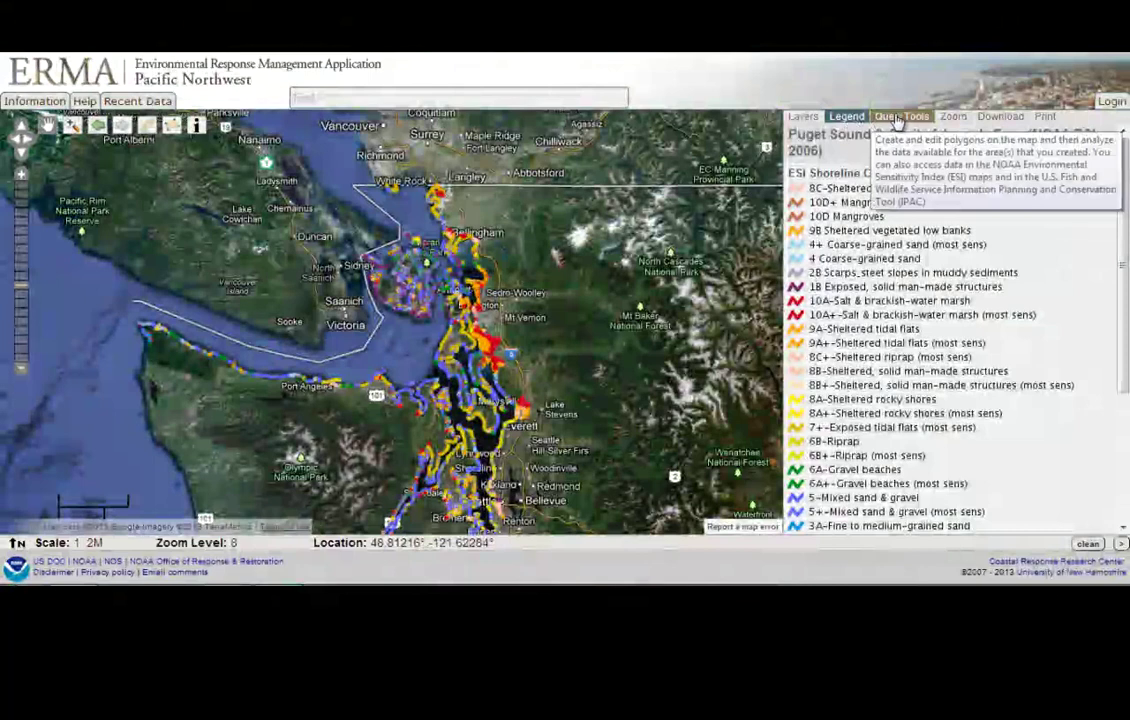
click(900, 117)
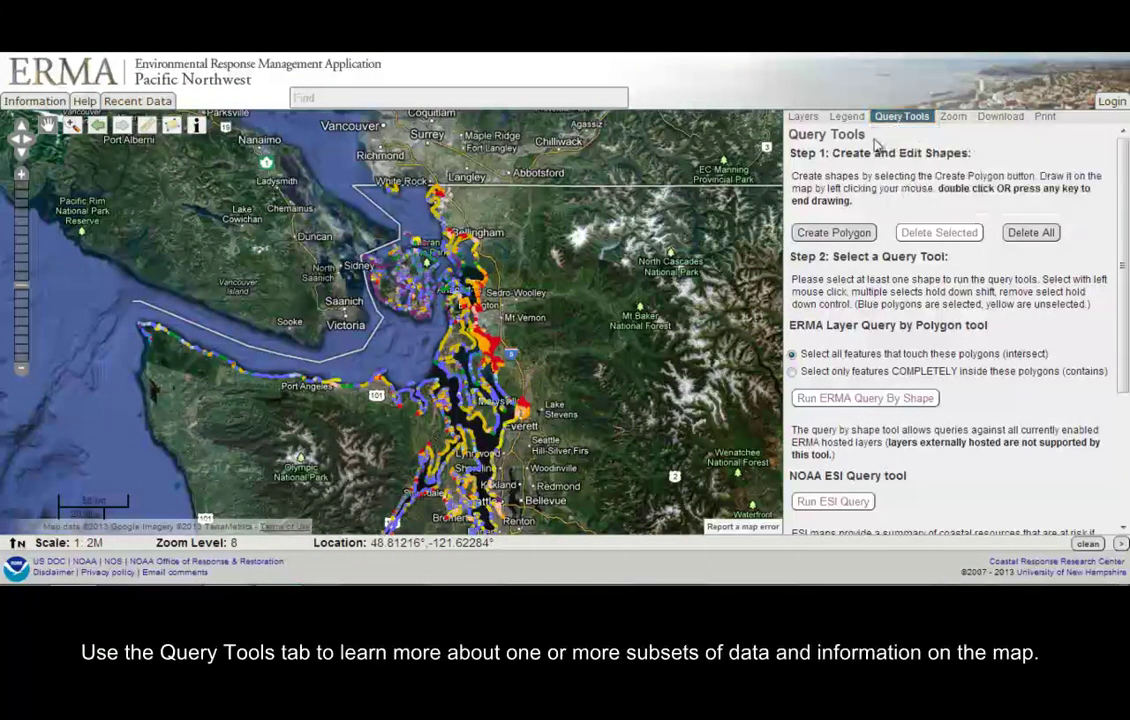
Draw a four-point query polygon reaching to Port Angeles and select it.
click(831, 234)
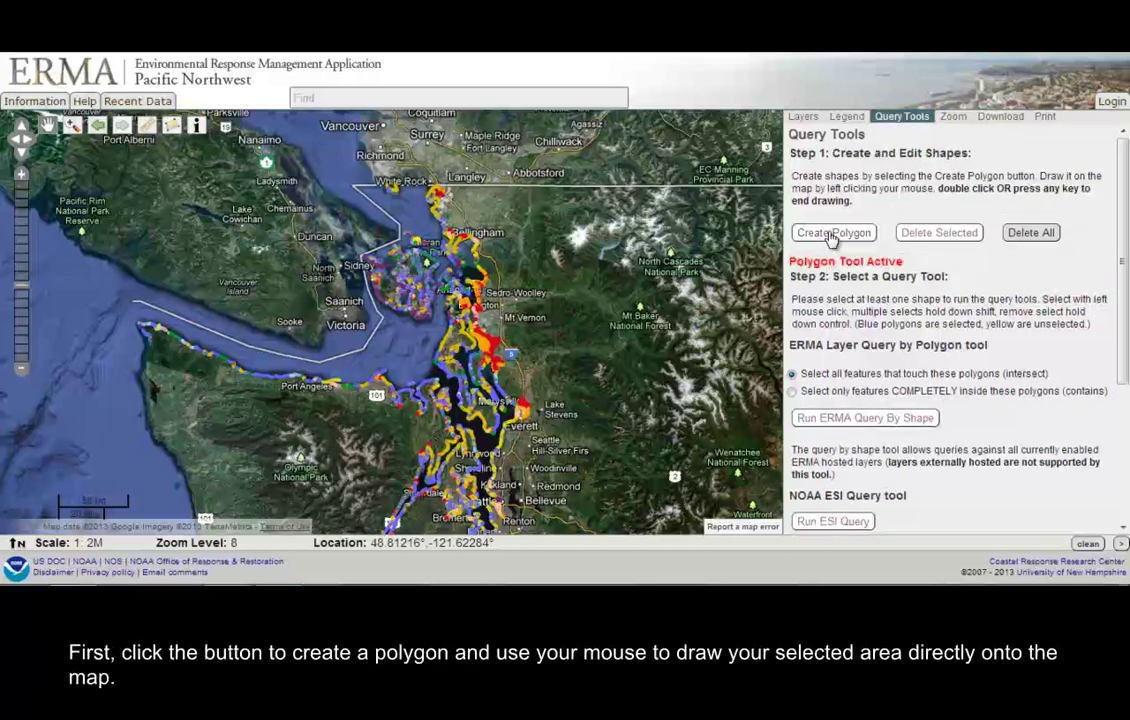
click(433, 296)
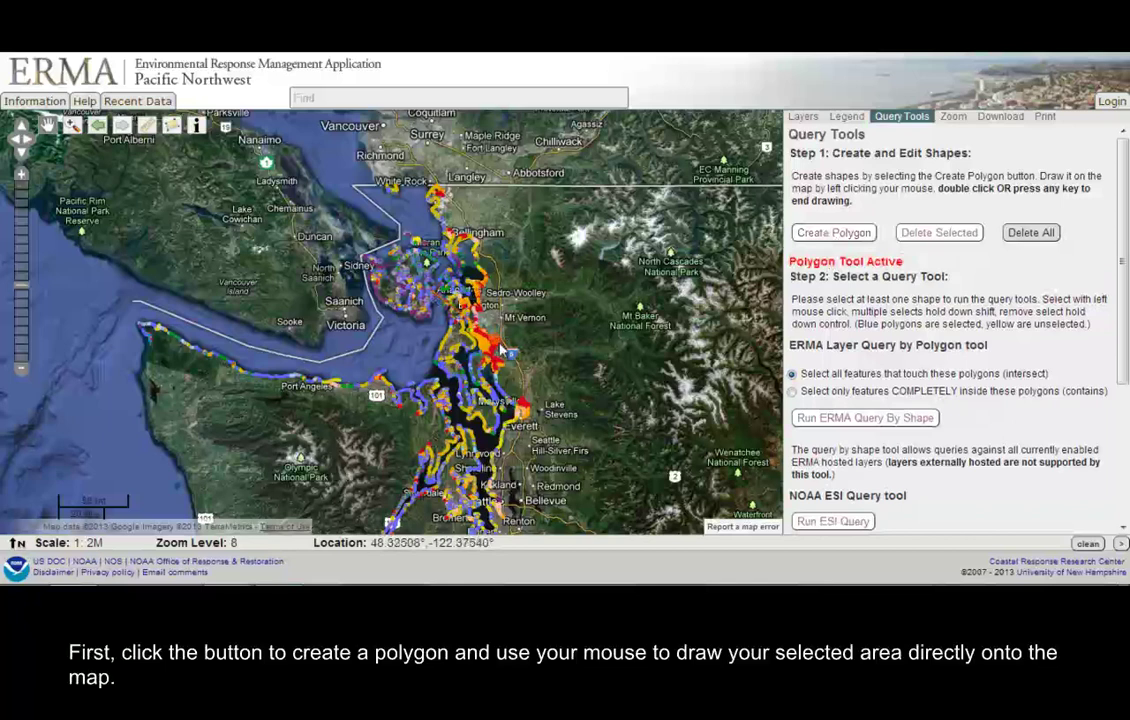
click(501, 348)
click(401, 435)
double_click(305, 375)
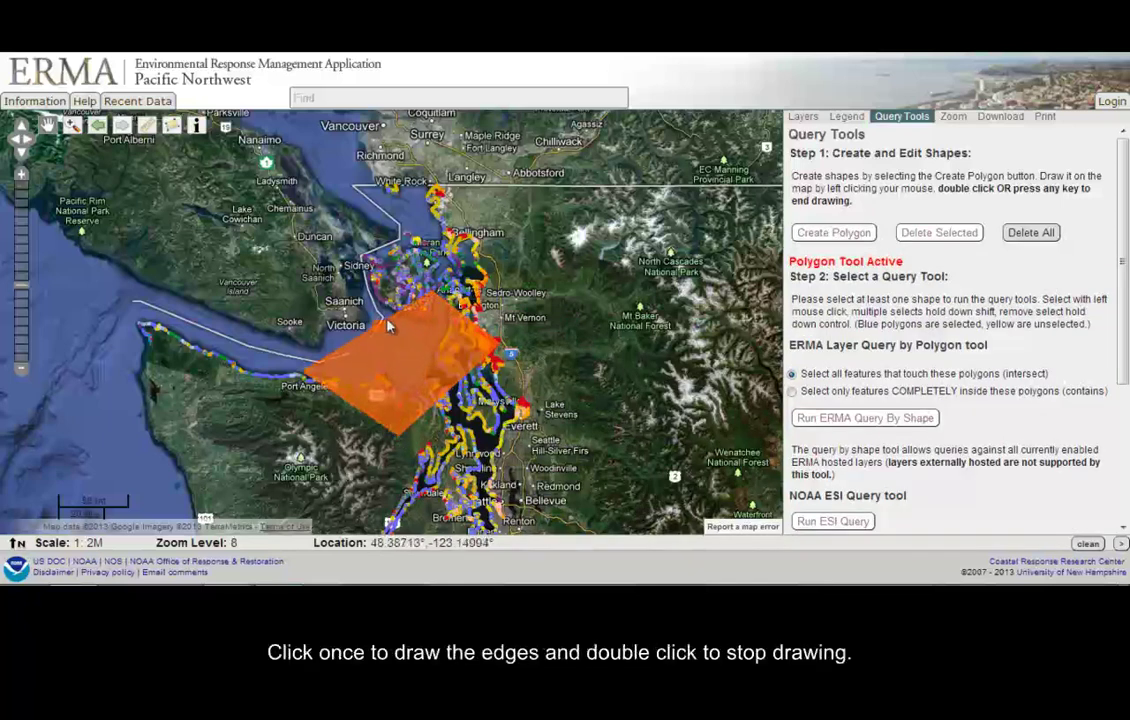
click(392, 323)
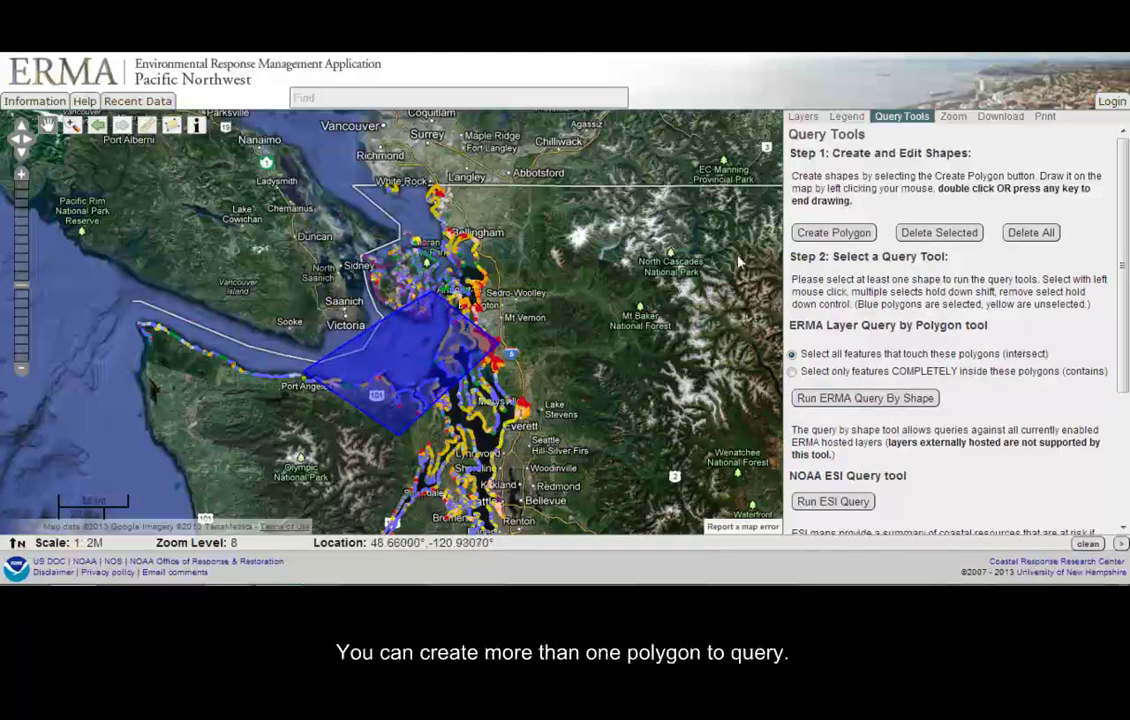
Draw a second, triangular query polygon near Everett.
click(818, 233)
click(463, 423)
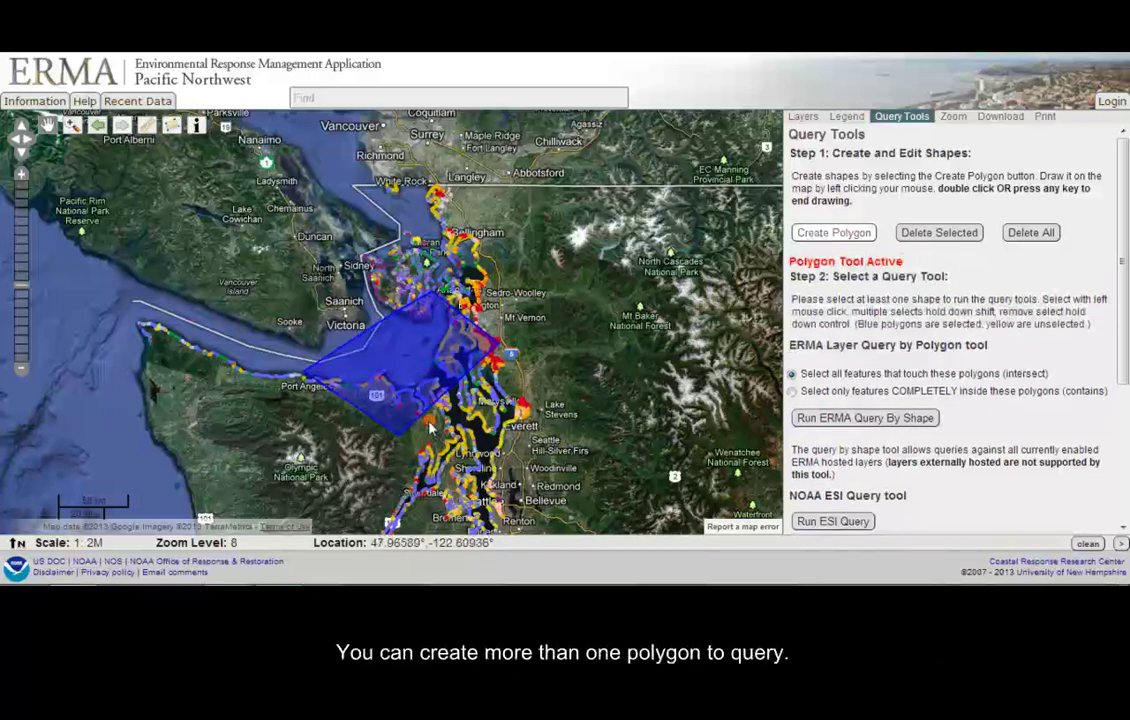
click(547, 426)
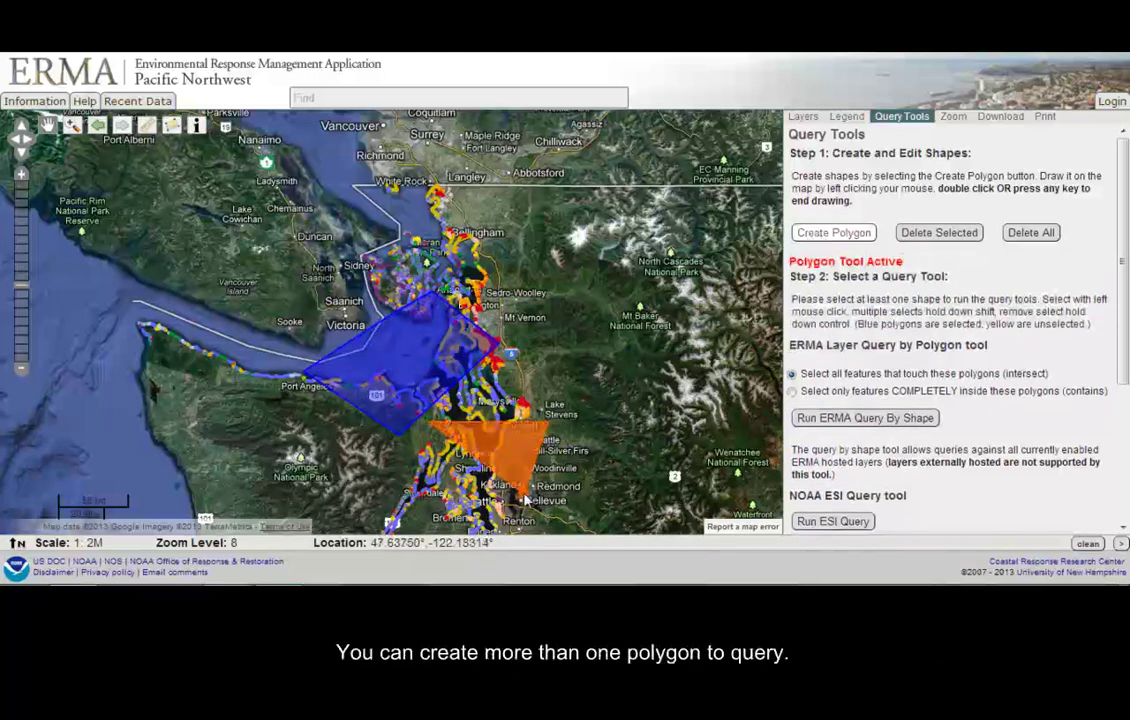
double_click(526, 499)
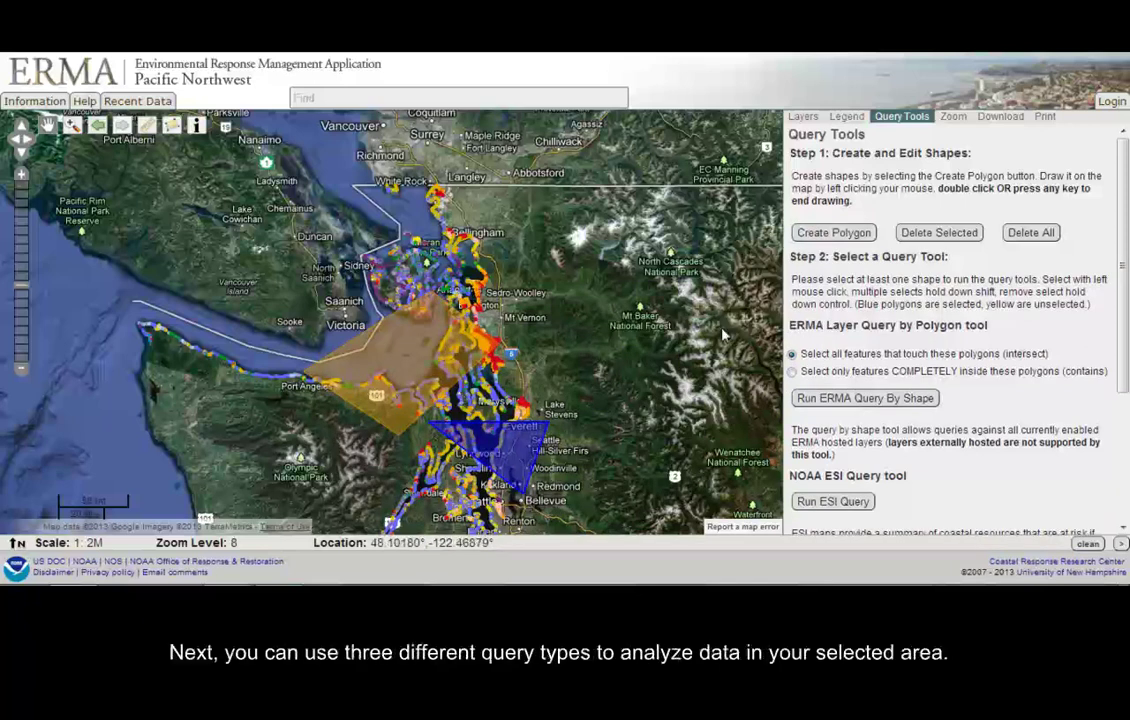
scroll(1027, 369, down, 3)
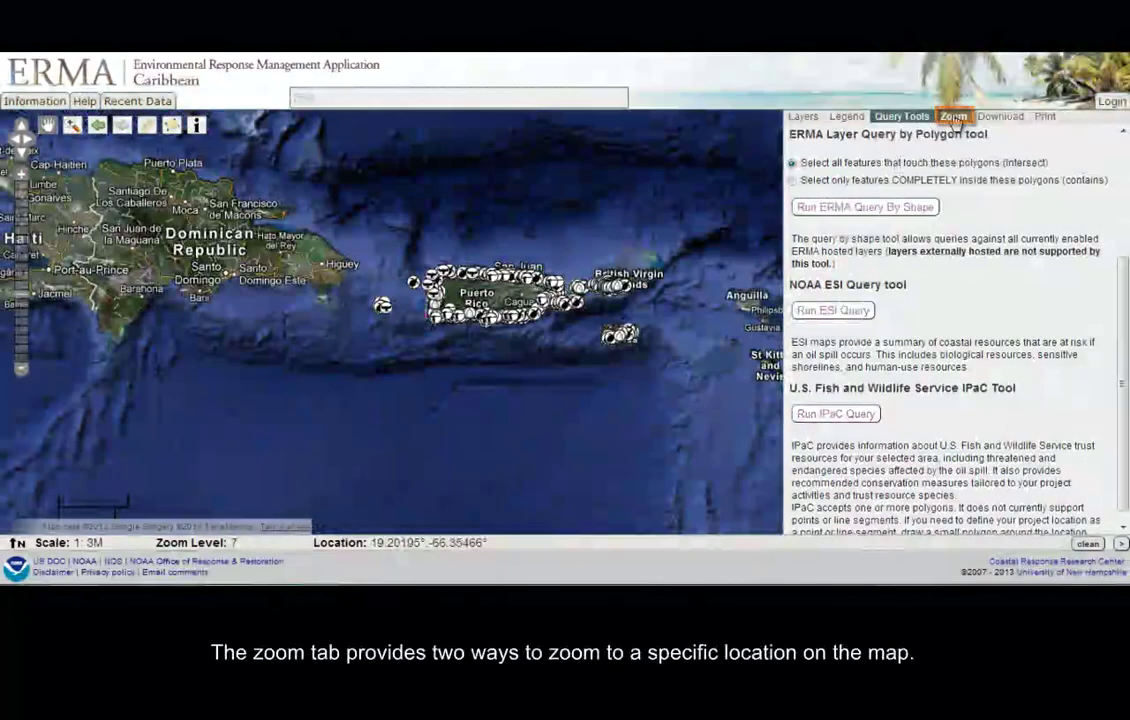
Zoom to Isla Mona at zoom level 13 and list the downloadable layers.
click(953, 117)
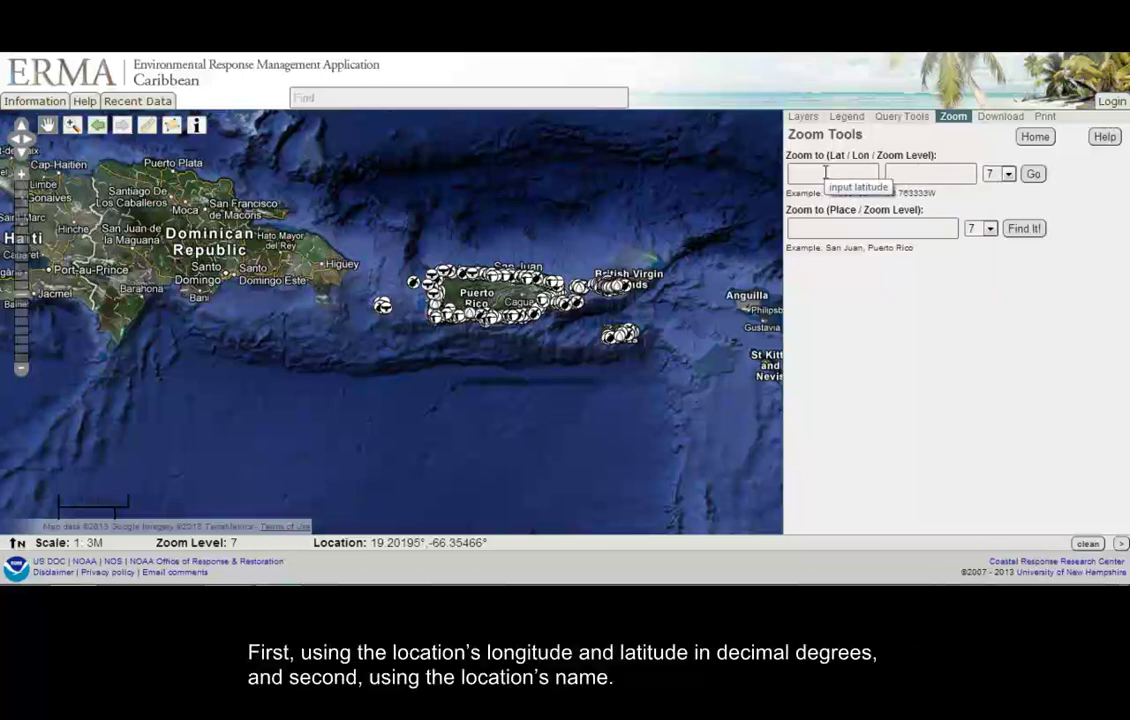
click(825, 230)
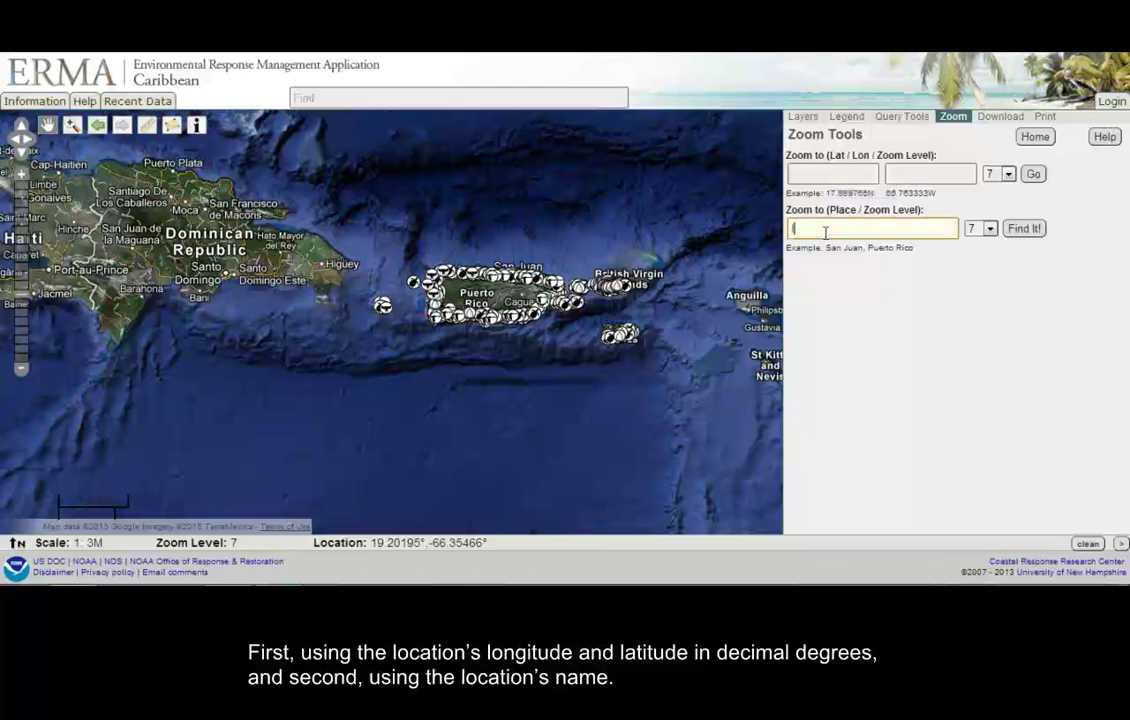
click(985, 228)
click(975, 388)
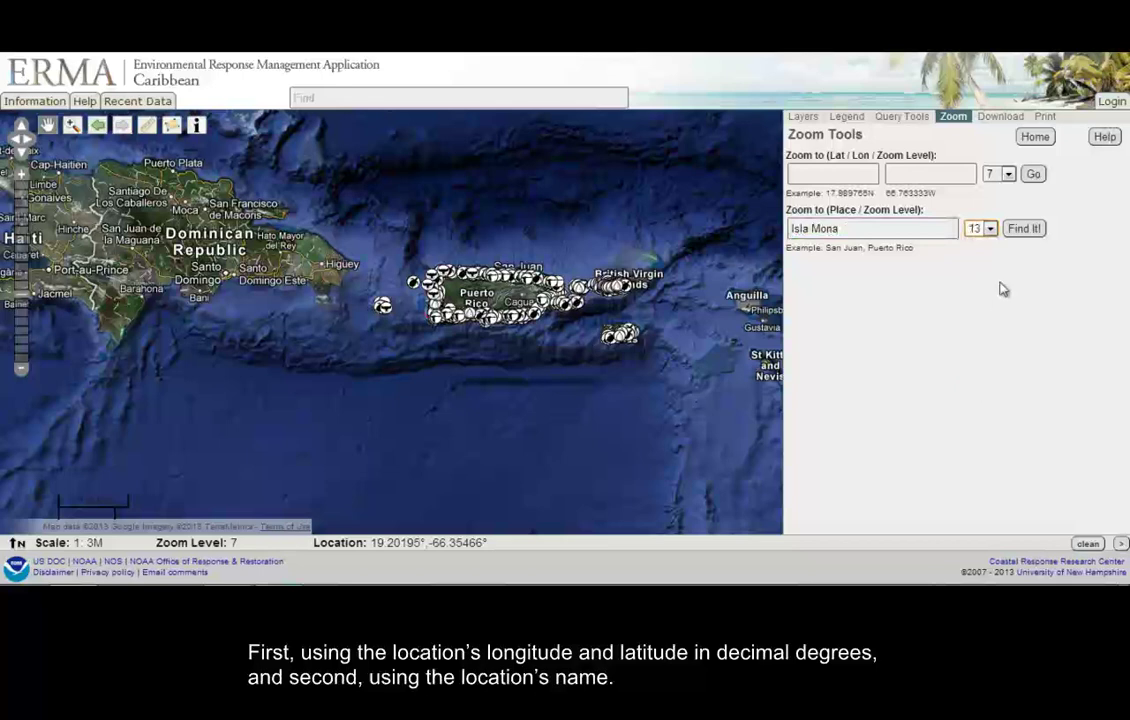
click(1022, 231)
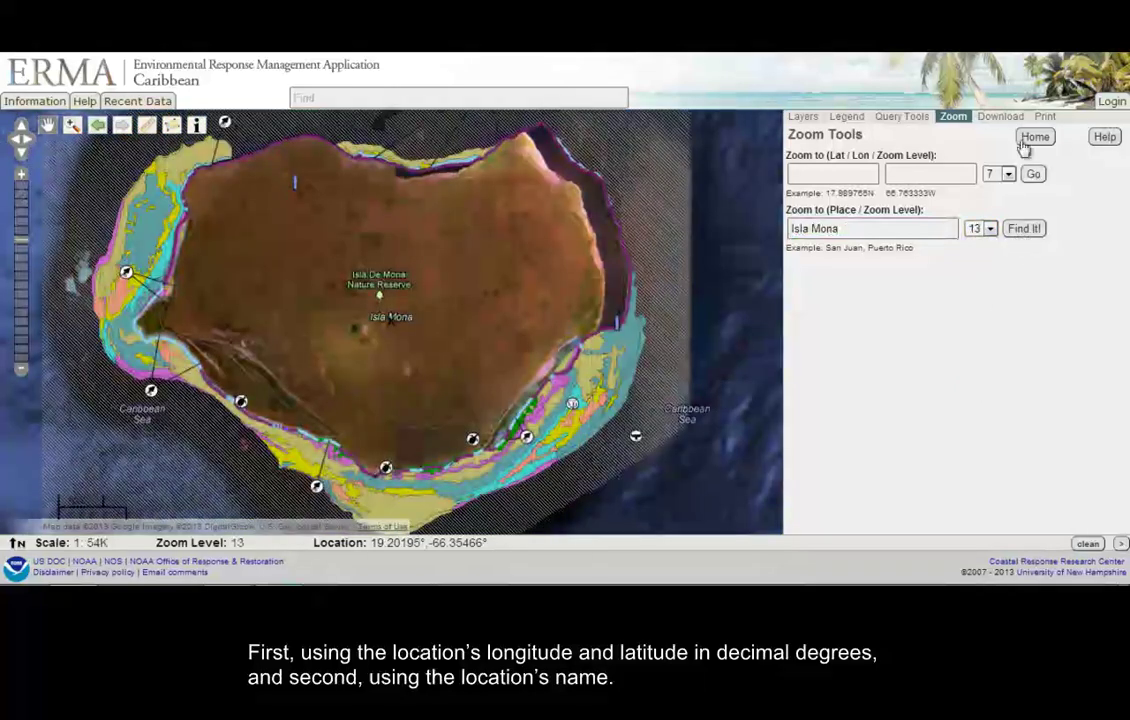
click(1000, 116)
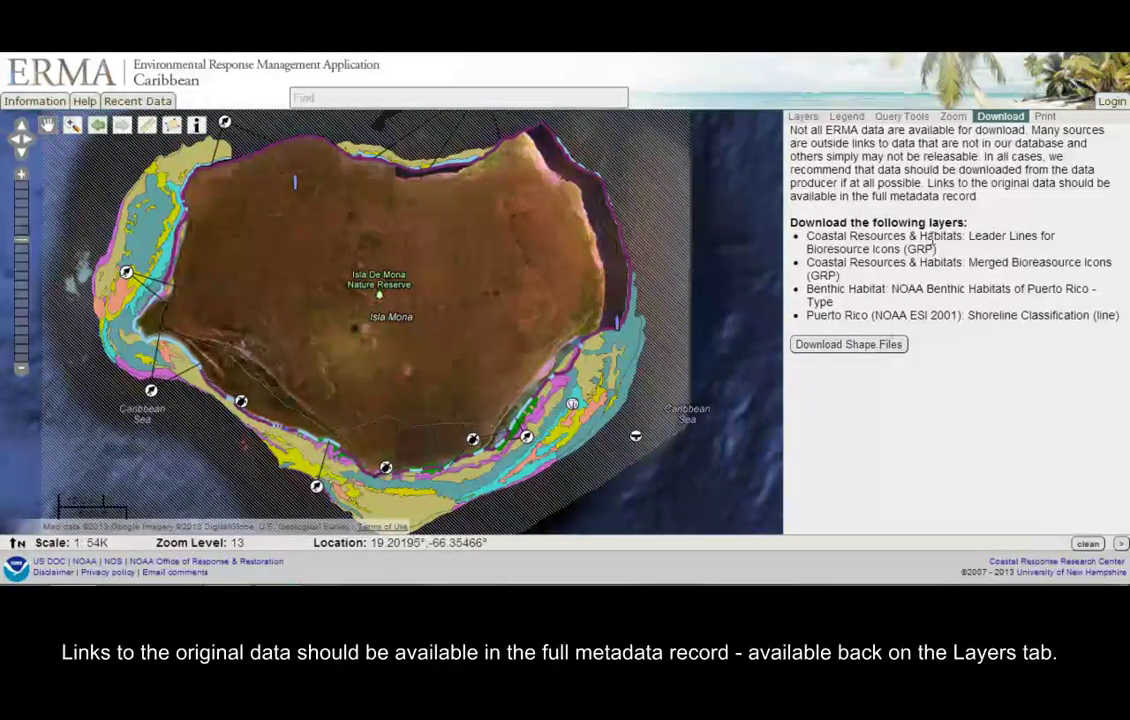
Preview the print layout, zoom out to level 12, and drag Isla Mona into the print frame.
click(1045, 120)
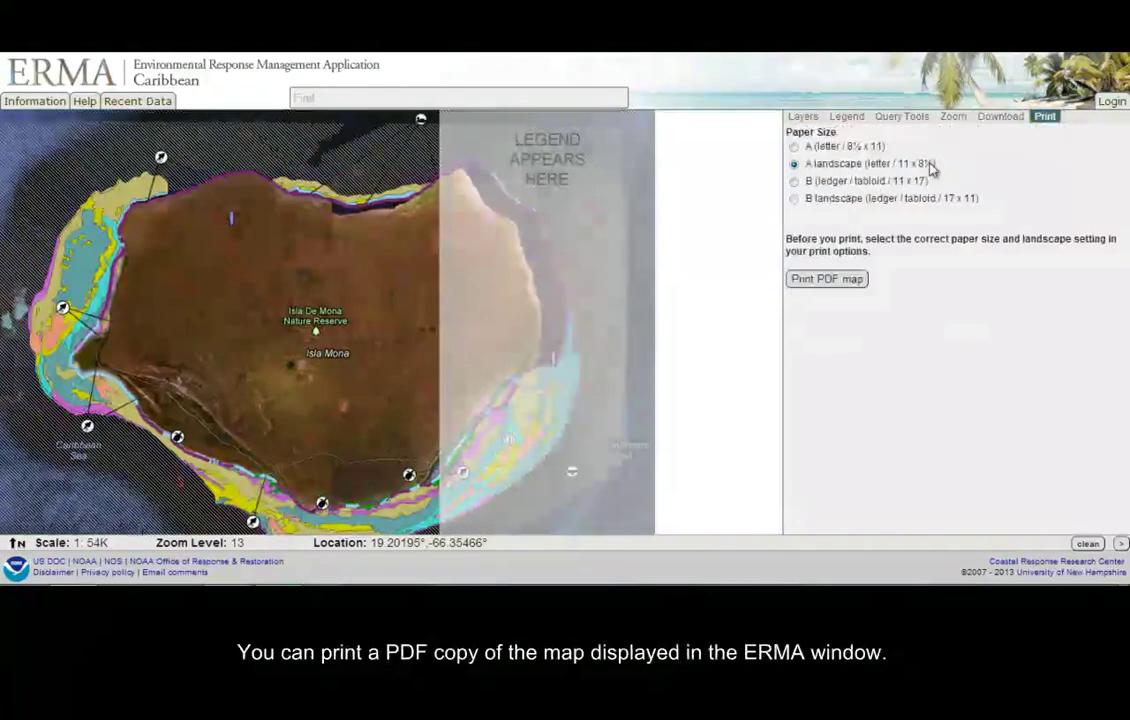
click(803, 116)
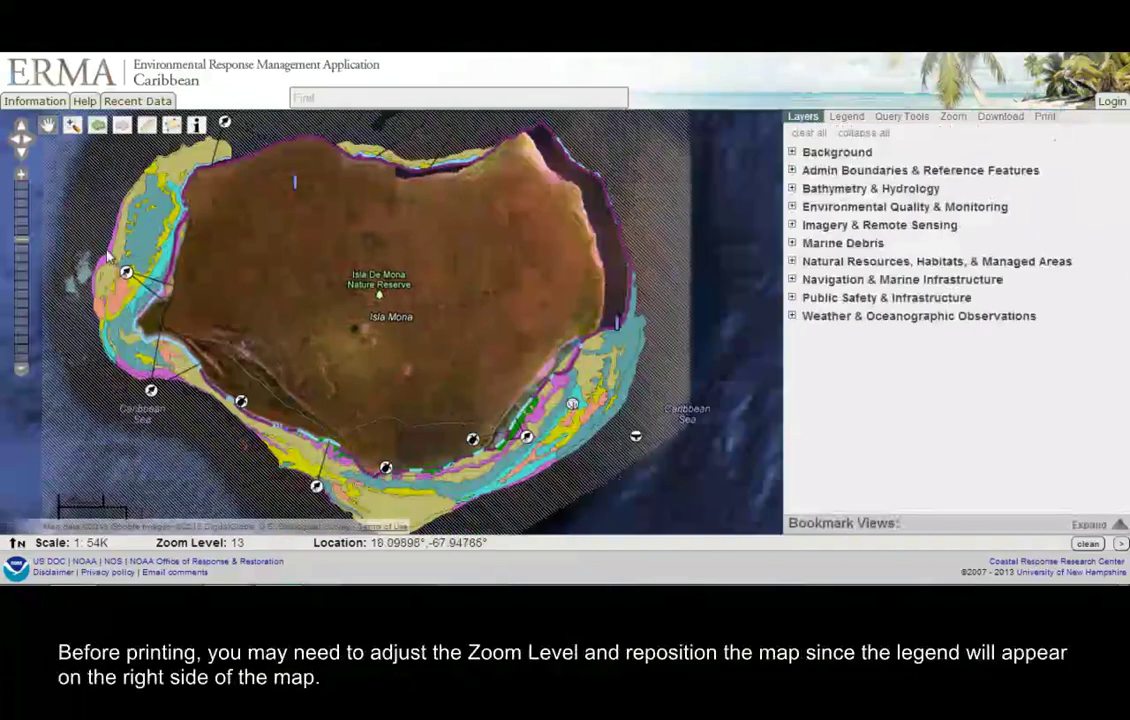
click(20, 371)
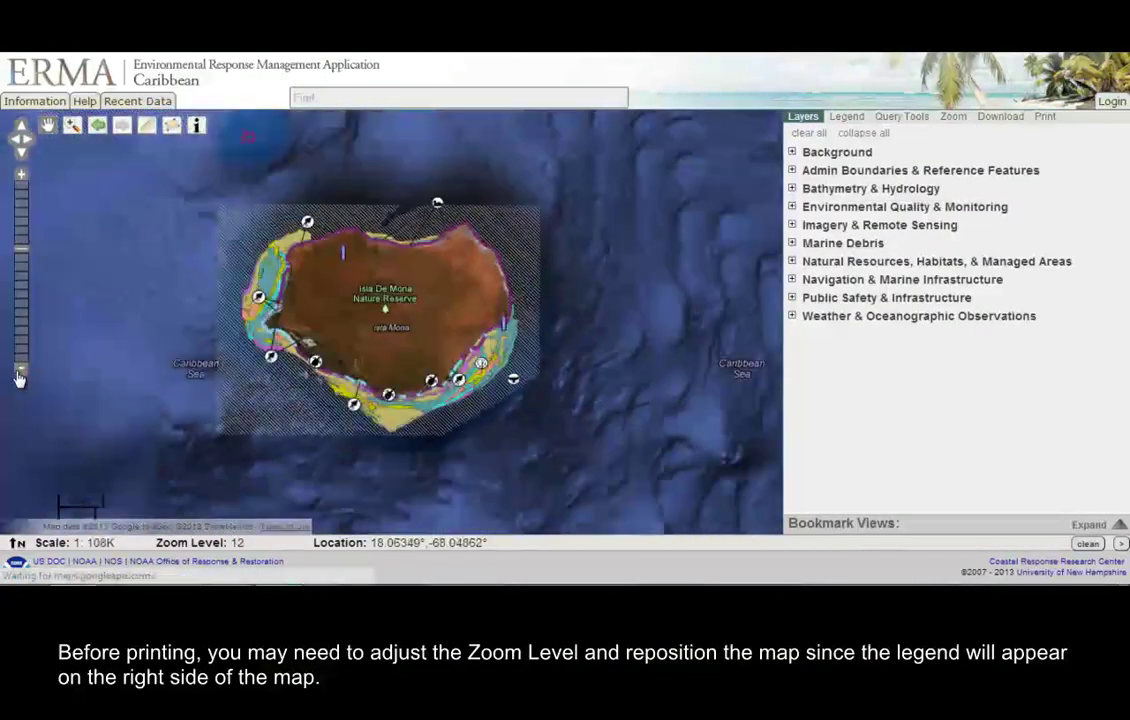
click(1045, 118)
drag(317, 290, 260, 296)
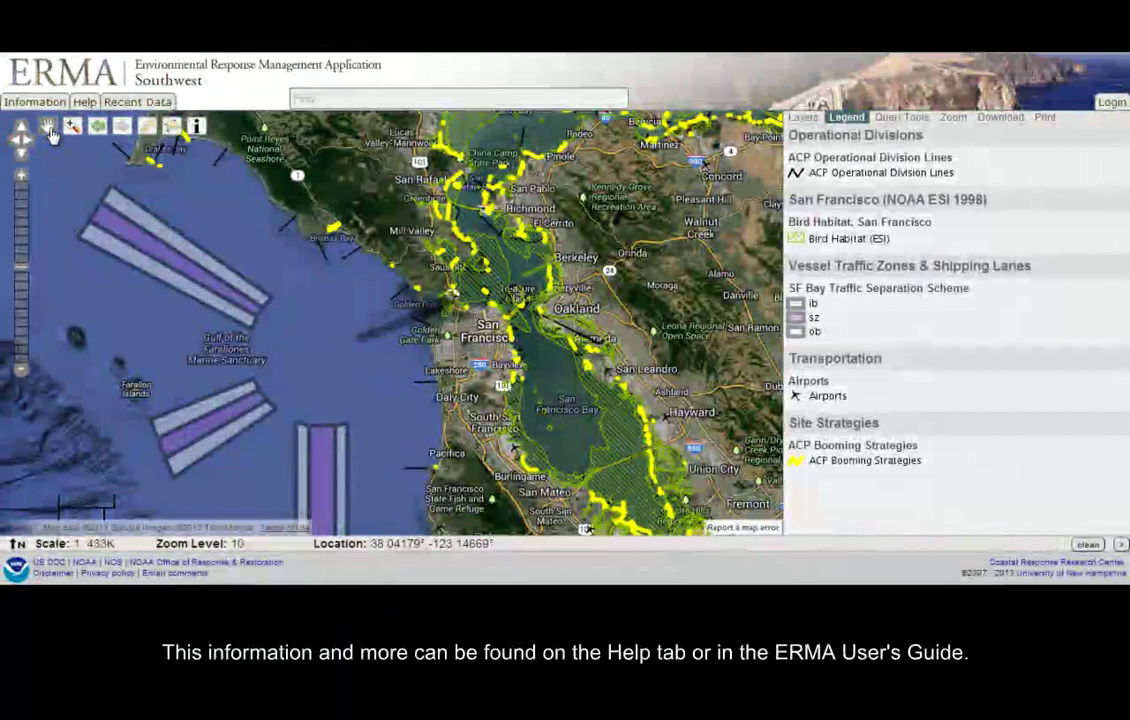
Open the Help window and scroll down to the ERMA User's Guide PDF link.
click(84, 102)
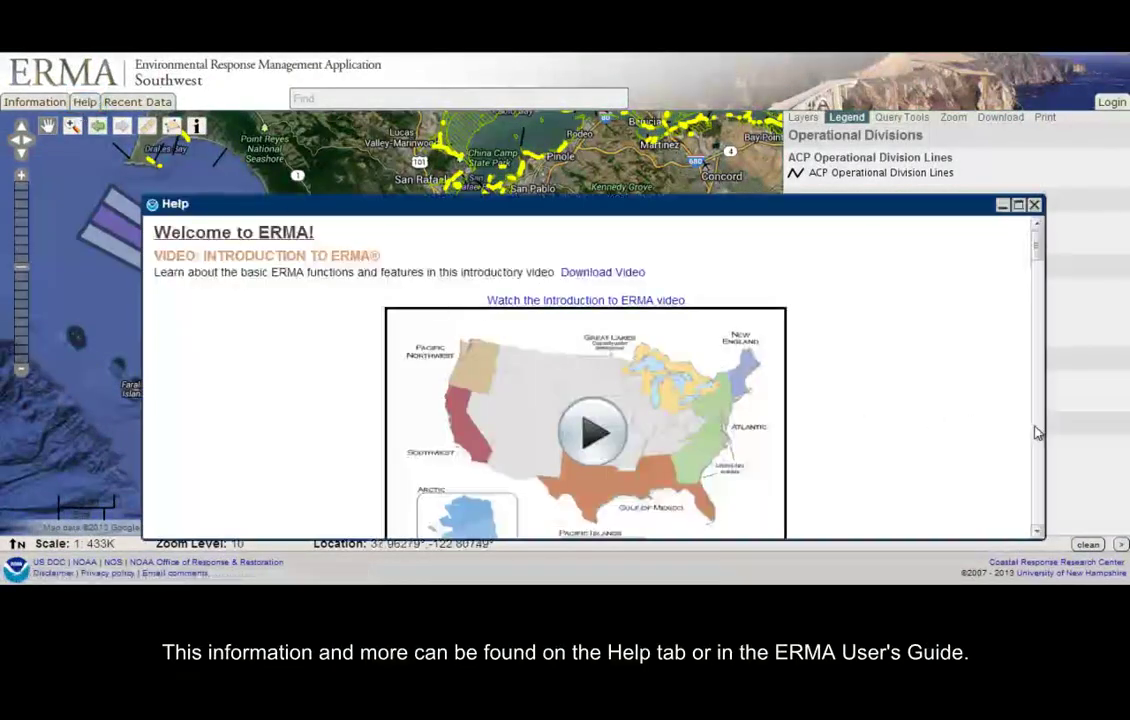
scroll(1038, 432, down, 3)
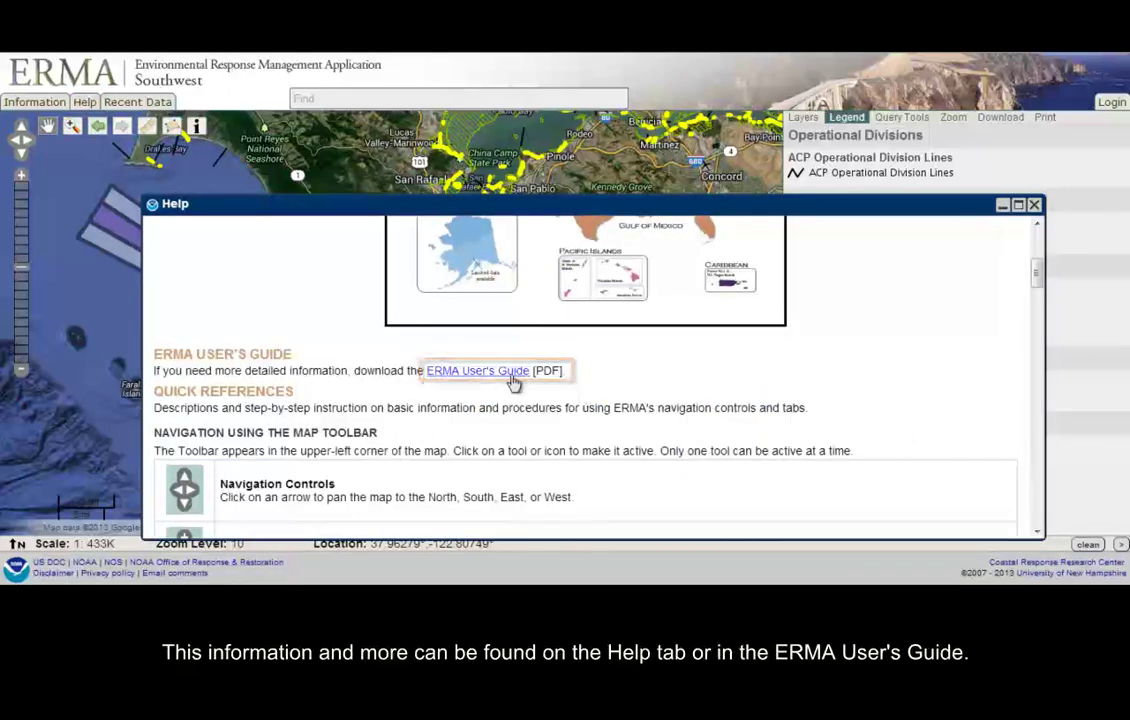